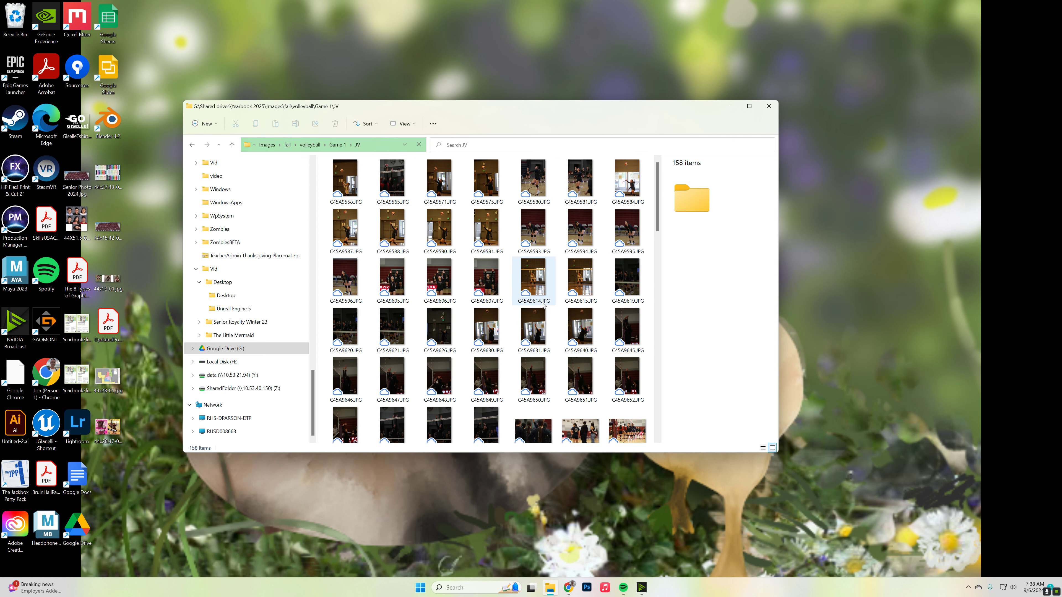
- Start opening photo C45A9591.JPG with a different app and browse this PC for the program
click(479, 233)
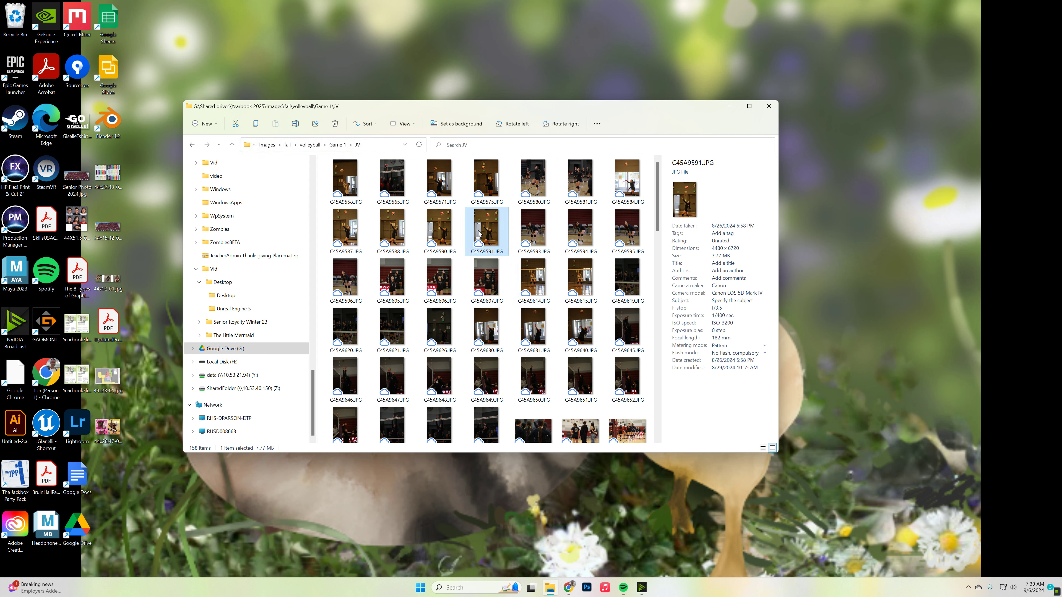
right_click(478, 234)
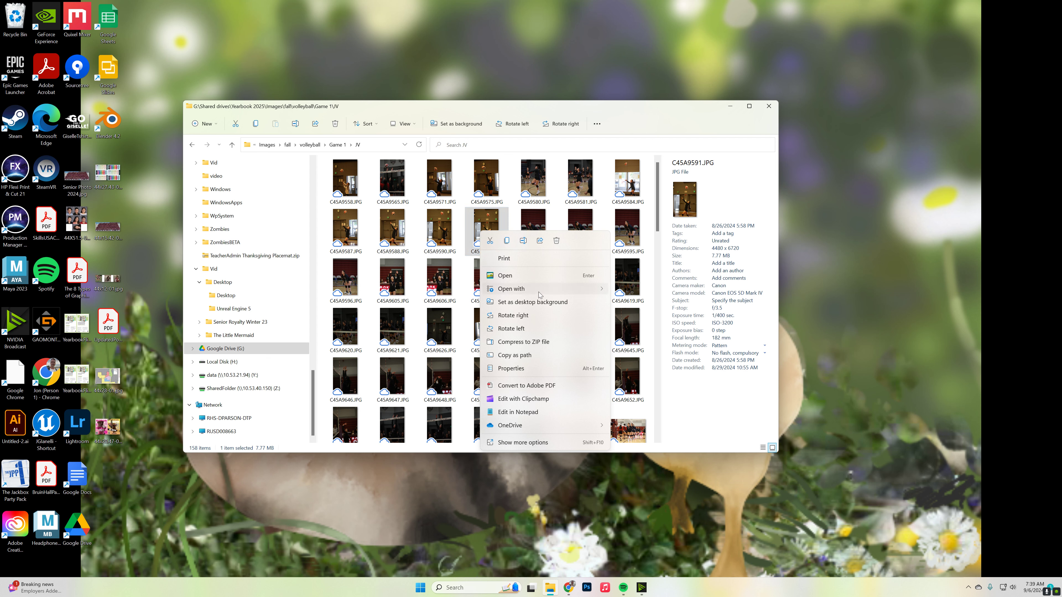
mouse_move(538, 293)
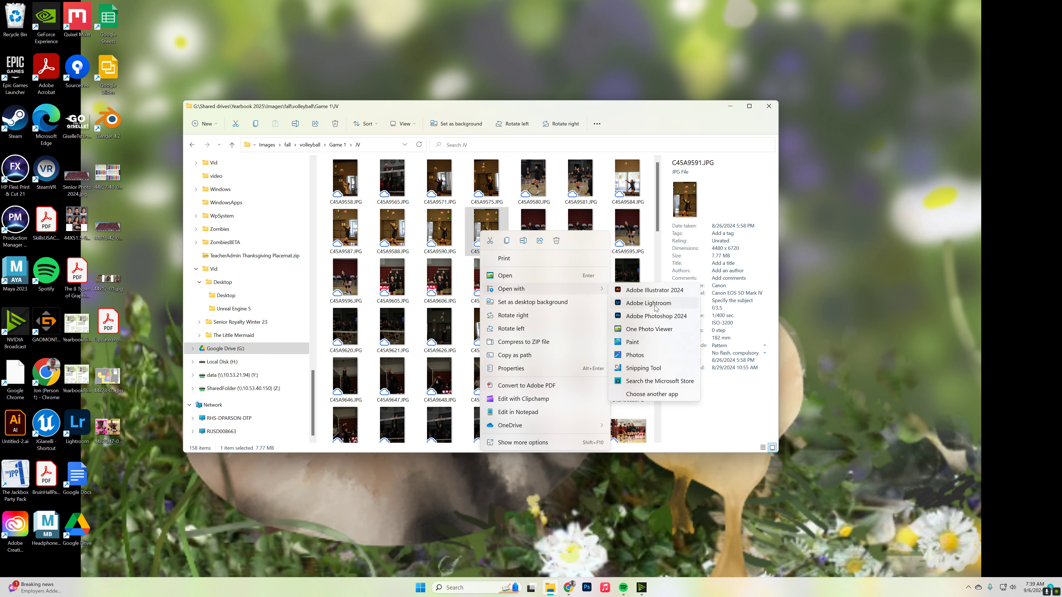
click(652, 393)
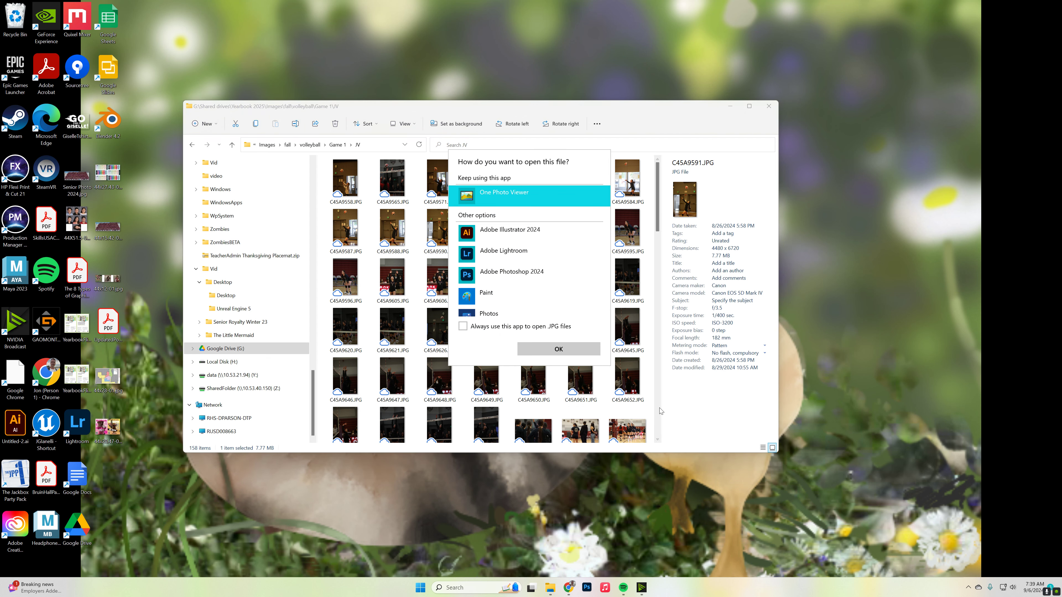
scroll(527, 301, down, 2)
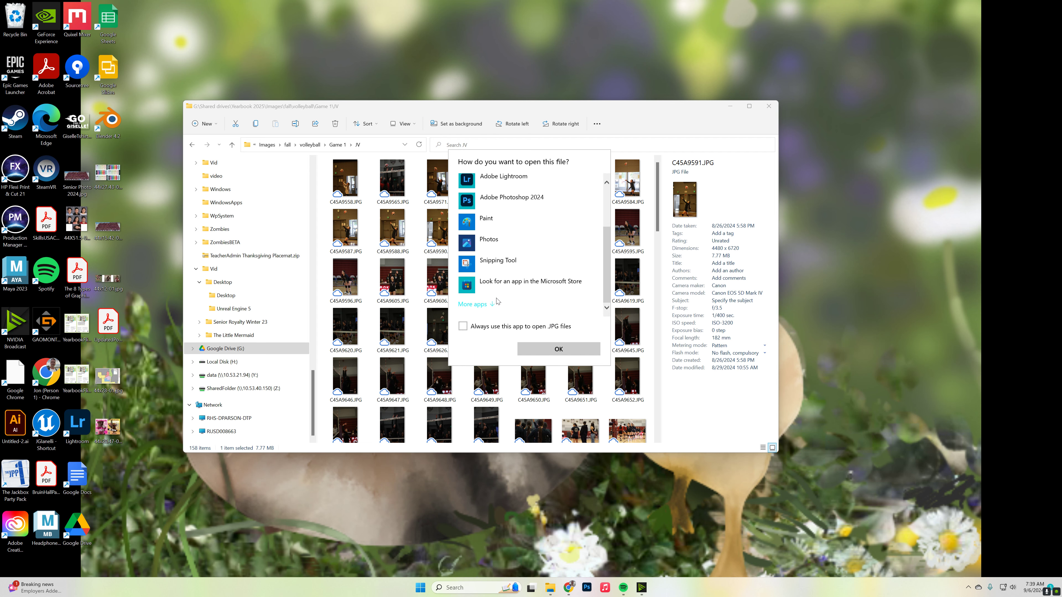
click(477, 304)
scroll(487, 308, down, 5)
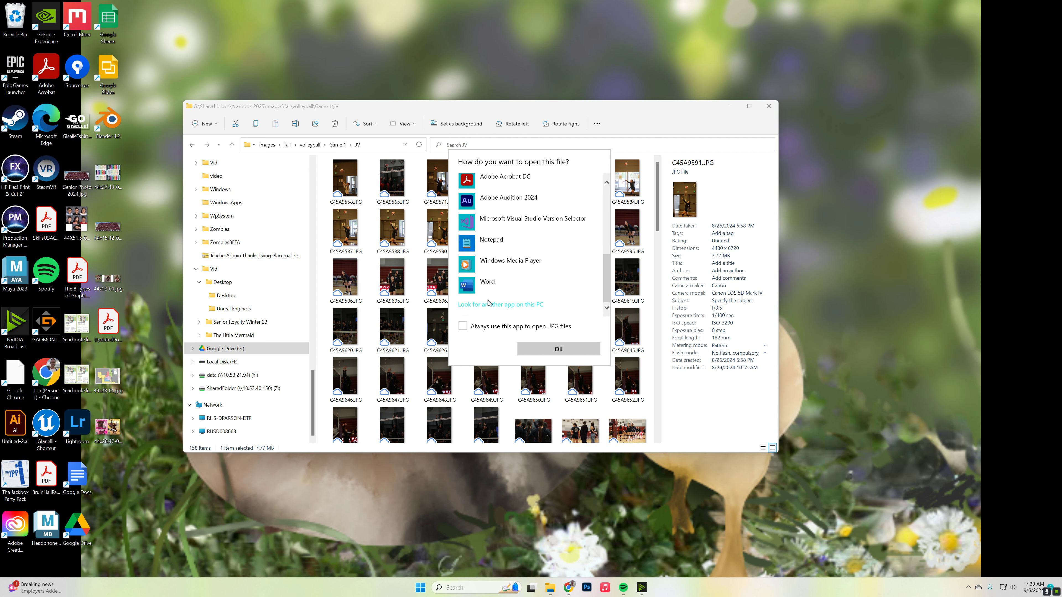
click(489, 305)
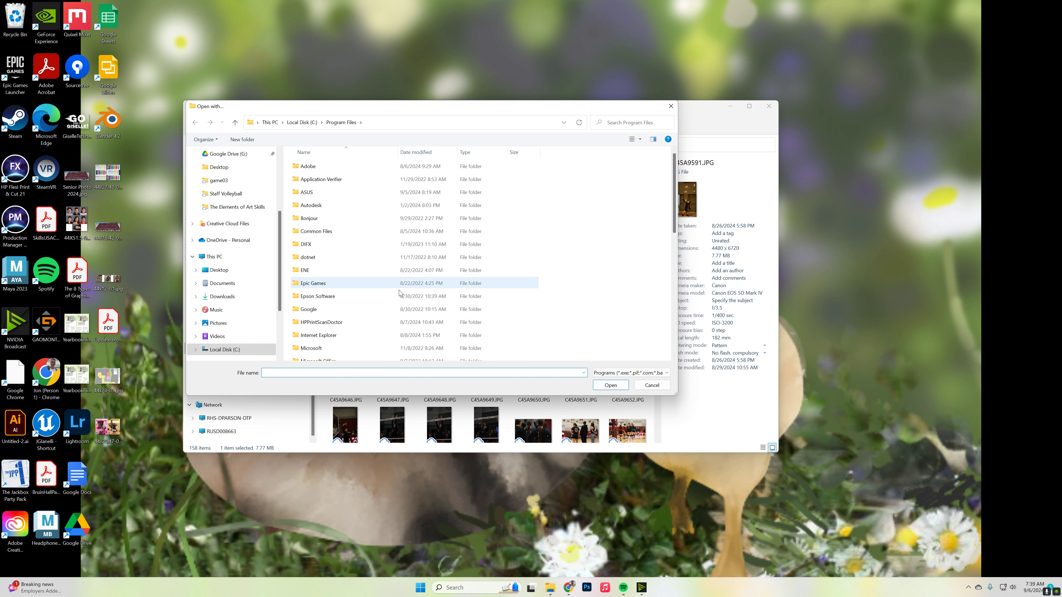
- Open the photo with the Lightroom program from the Adobe Lightroom CC folder in E:\Program Files\Adobe
double_click(311, 167)
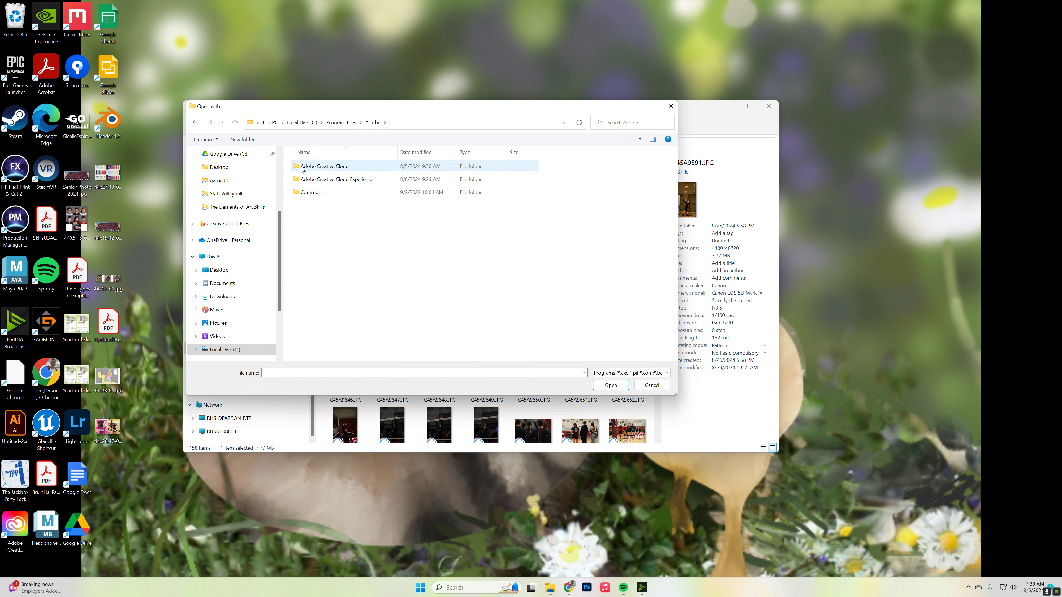
scroll(264, 298, down, 3)
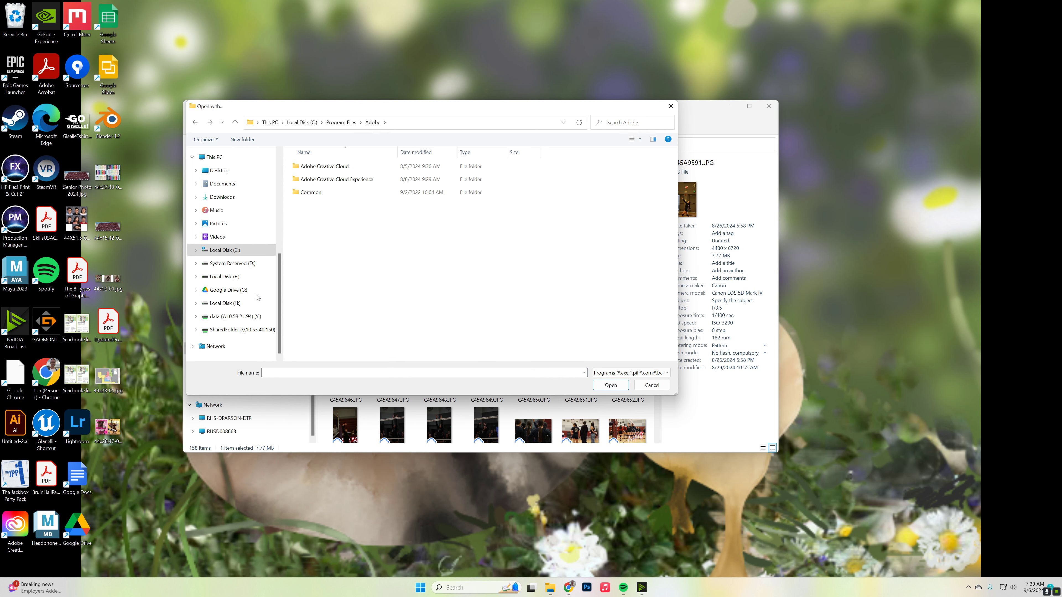
click(251, 277)
scroll(407, 226, down, 2)
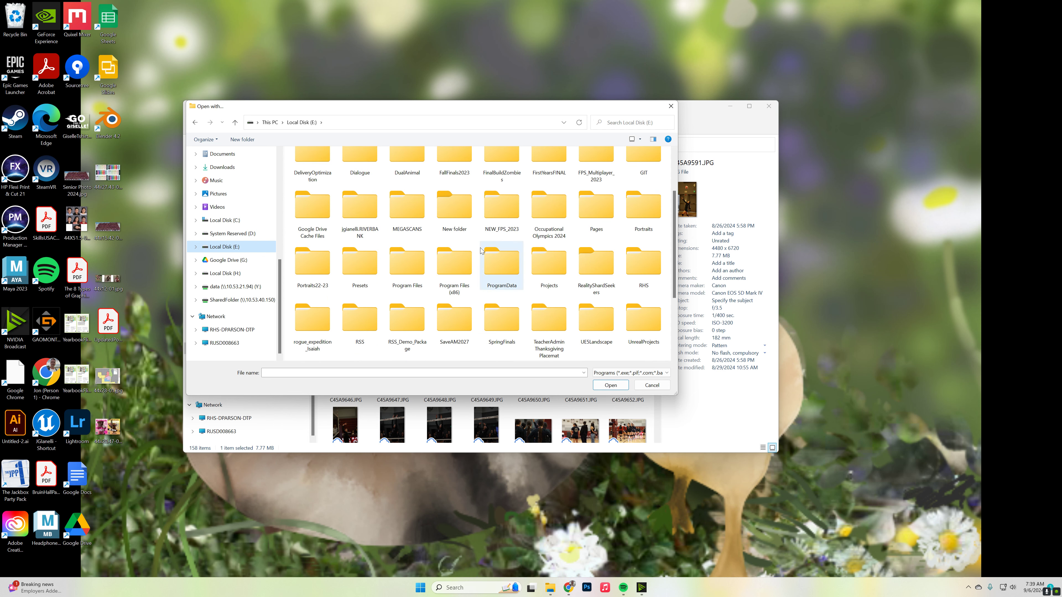
double_click(407, 257)
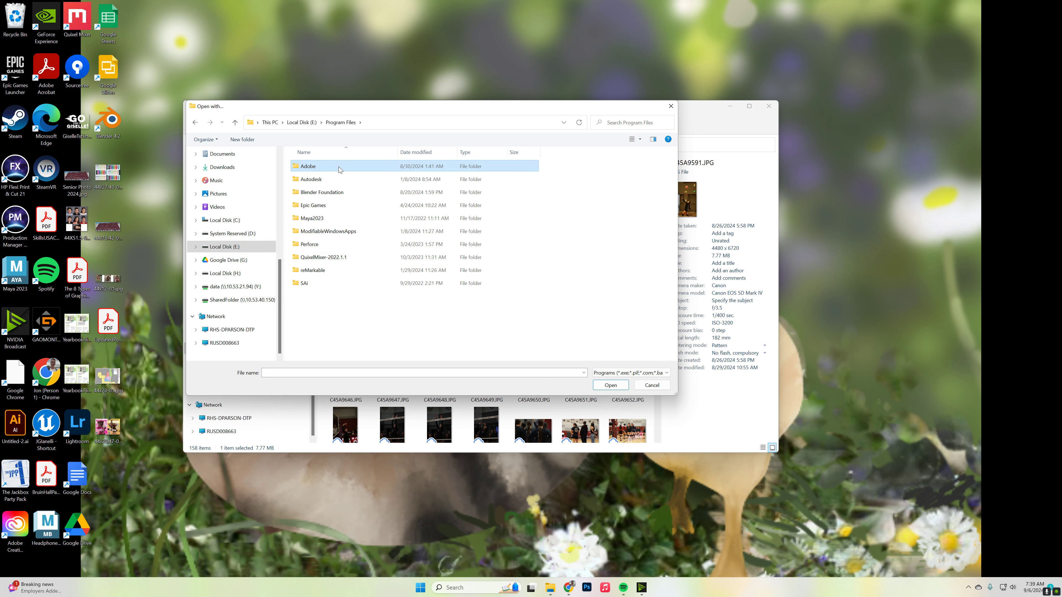
double_click(347, 166)
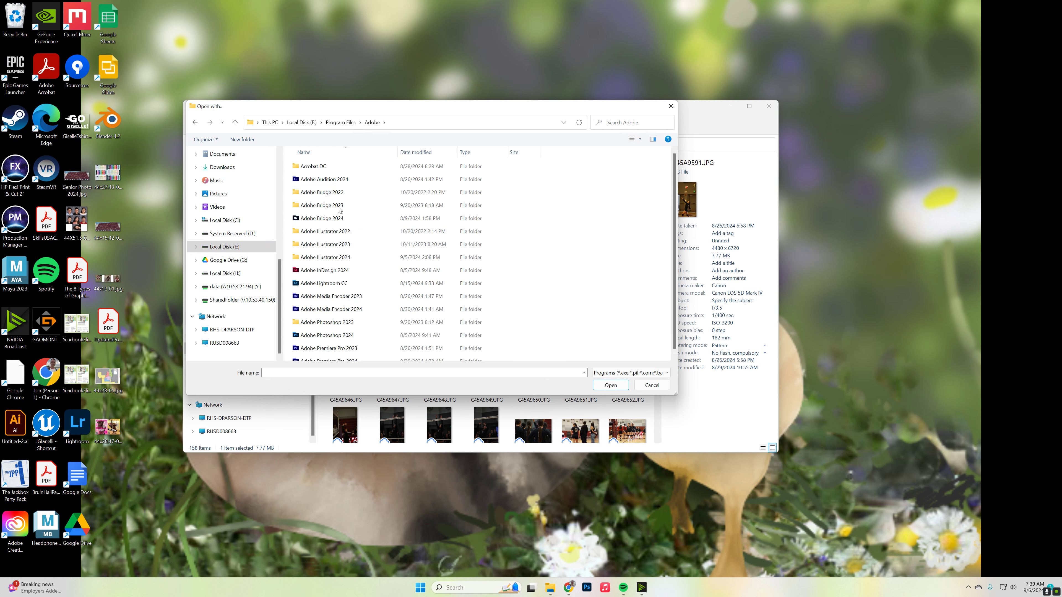
double_click(346, 277)
double_click(321, 258)
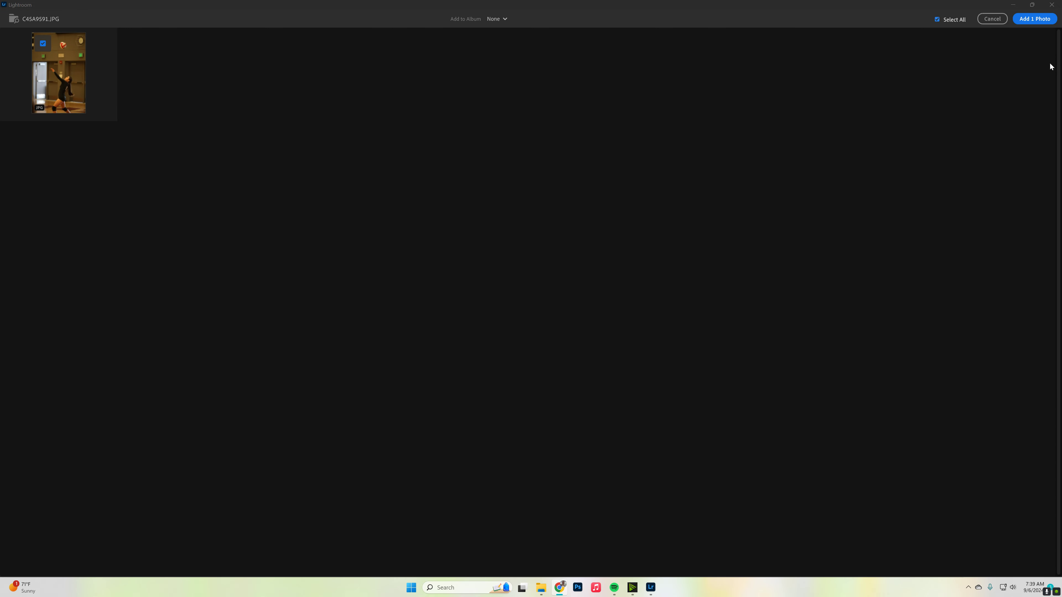
- Add the selected photo to the Lightroom library with no album
click(1046, 17)
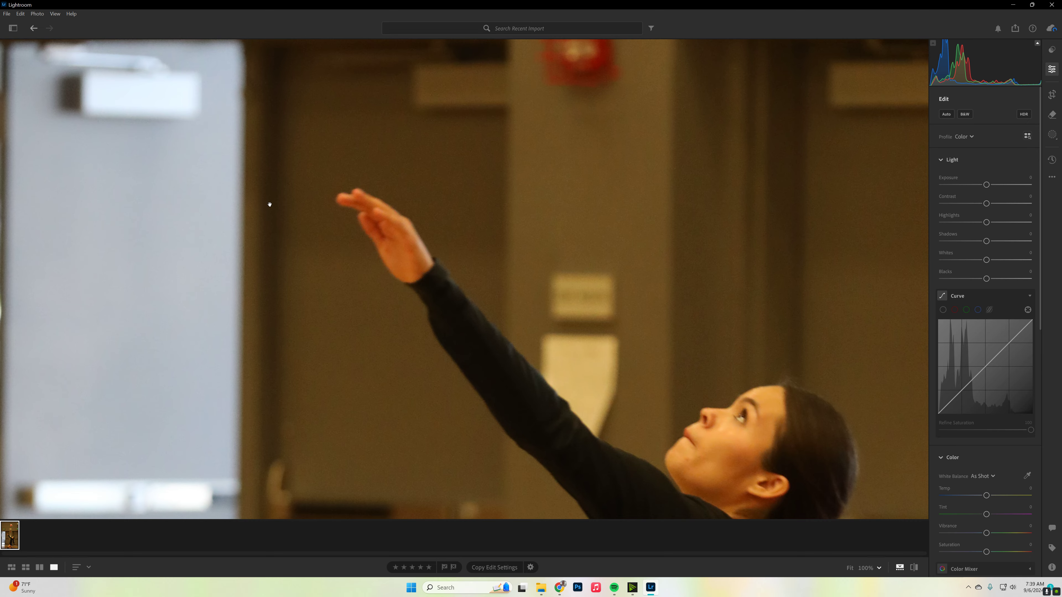
scroll(324, 216, down, 5)
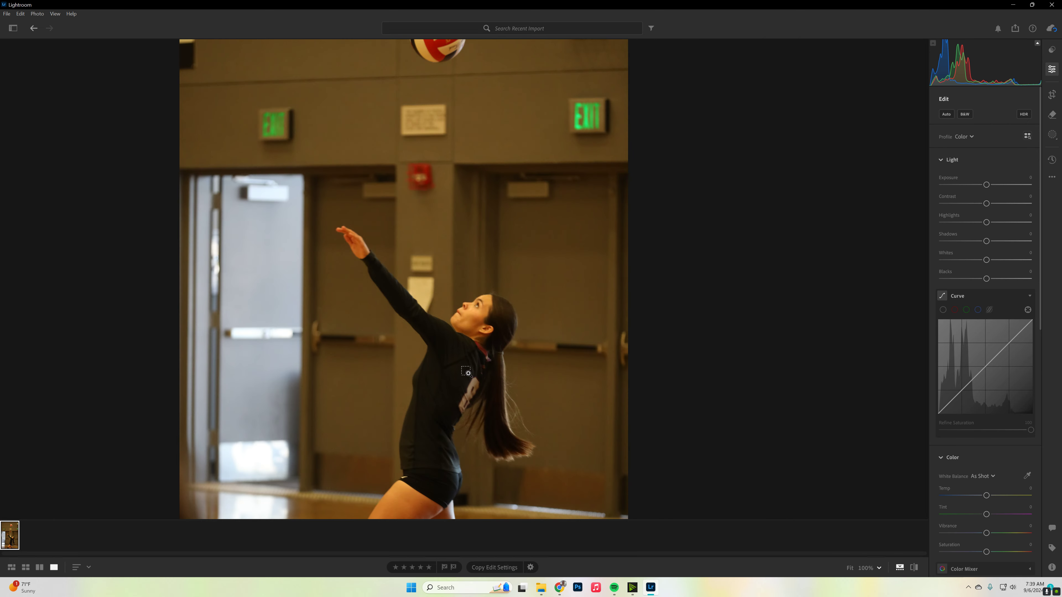
scroll(467, 372, down, 4)
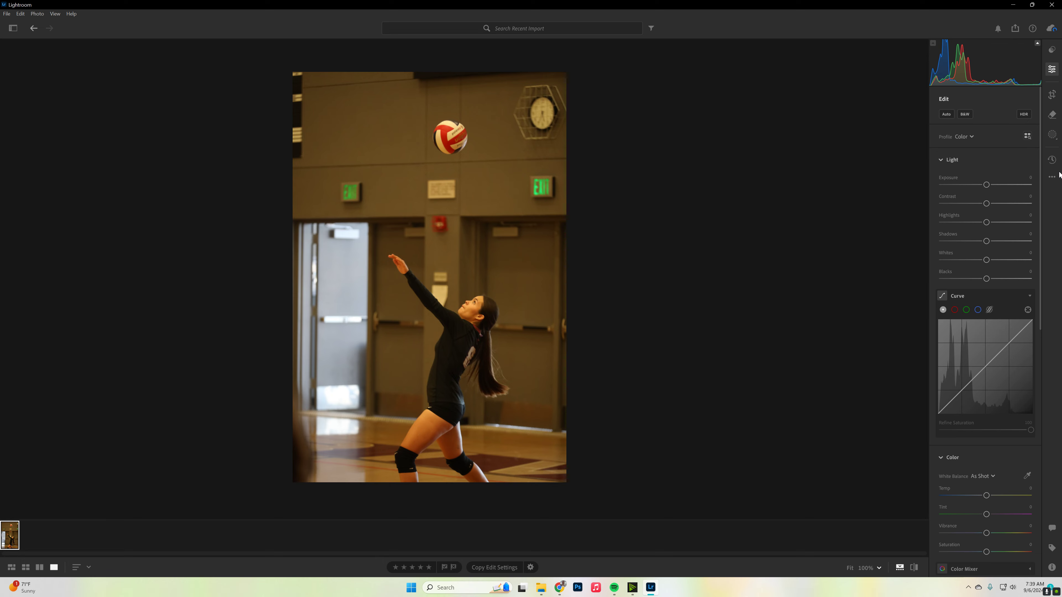
click(1052, 177)
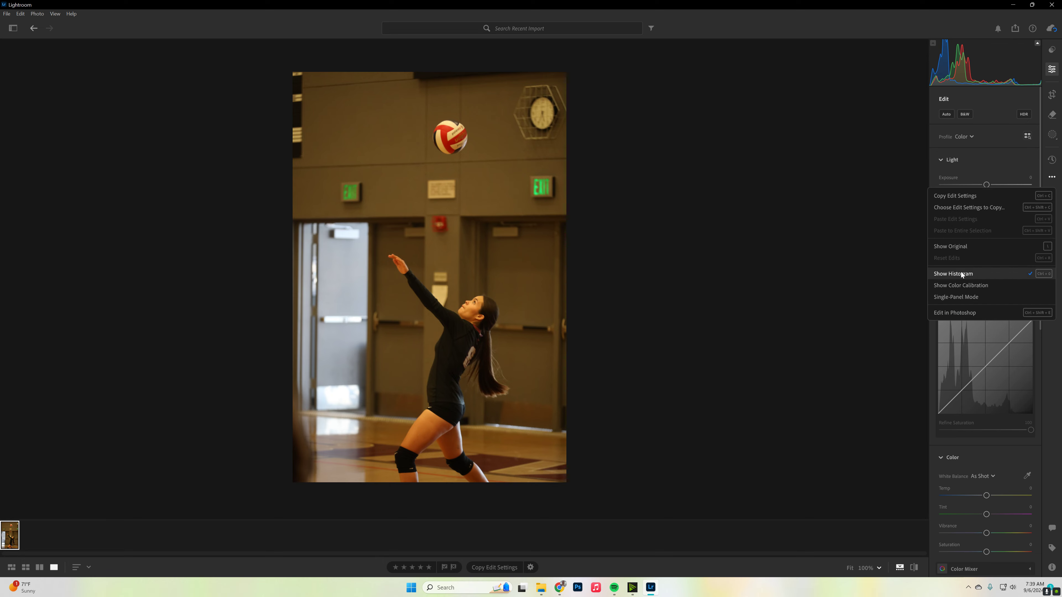
click(980, 94)
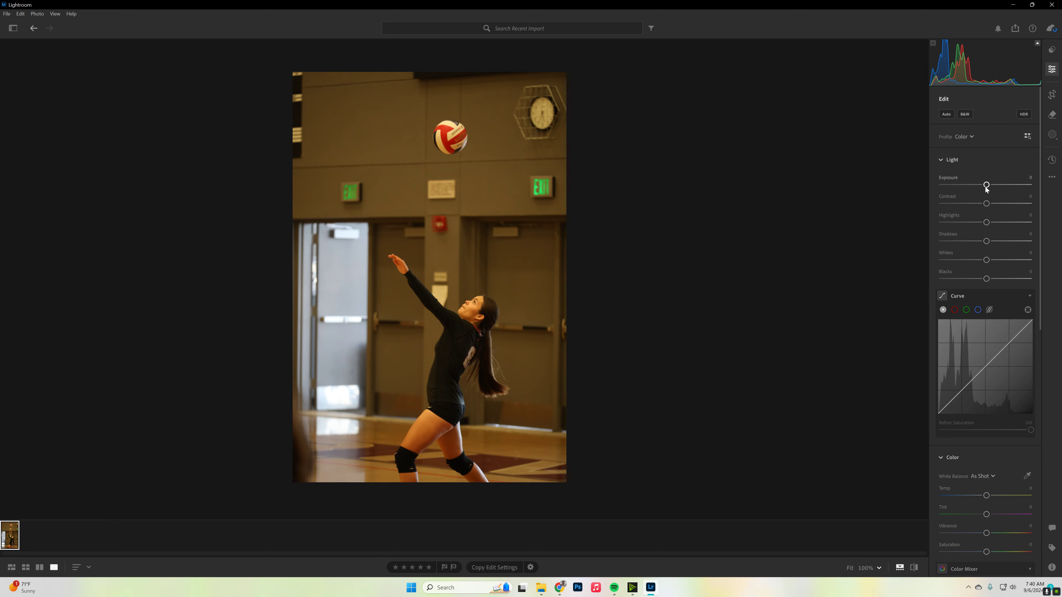
- Brighten the volleyball photo by raising Exposure to about +1.67
drag(986, 186, 989, 186)
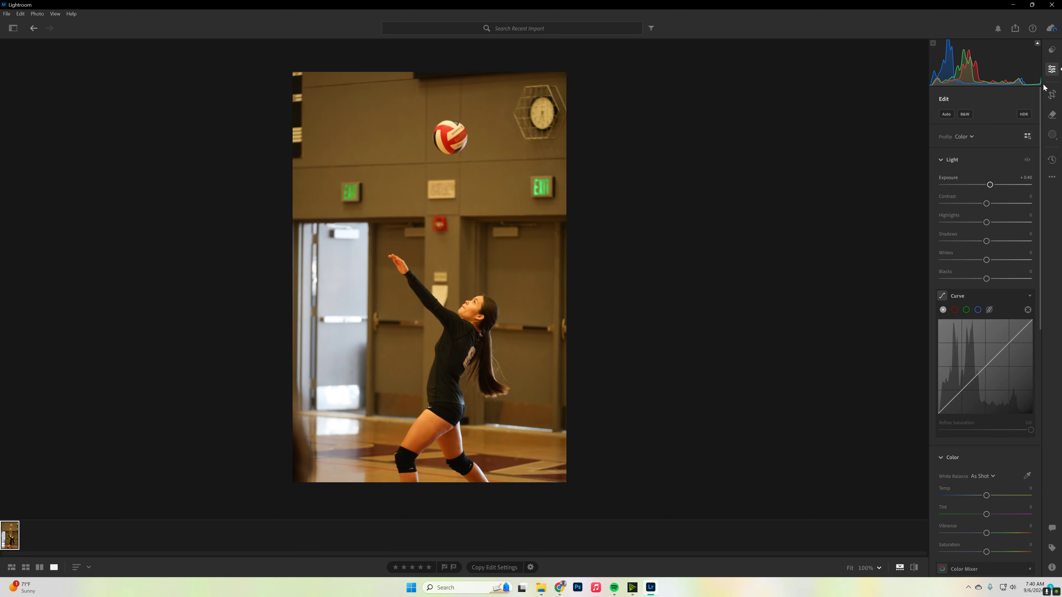
drag(990, 184, 998, 184)
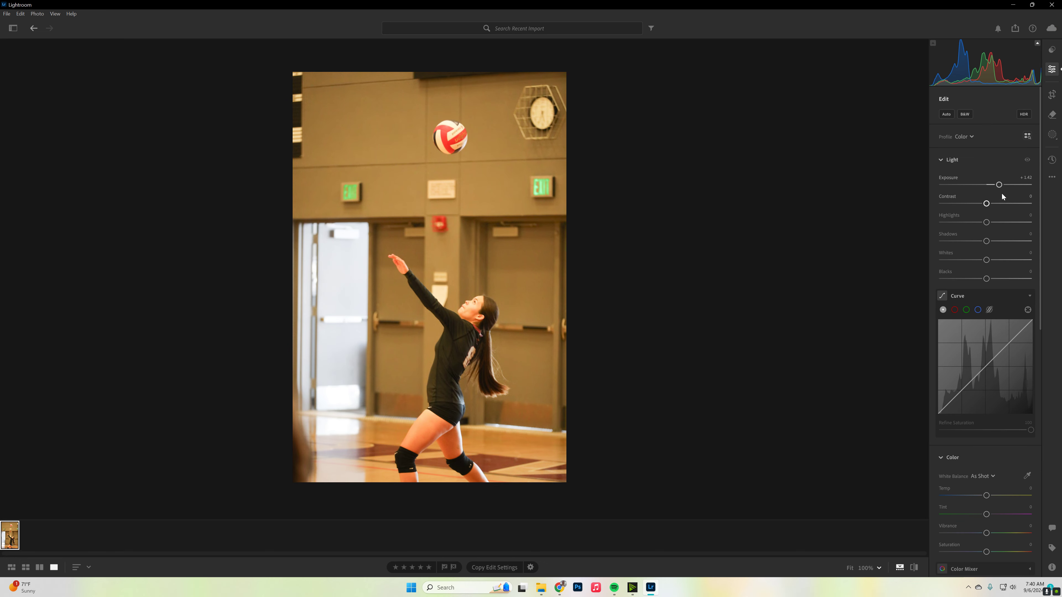
drag(1000, 187, 1002, 187)
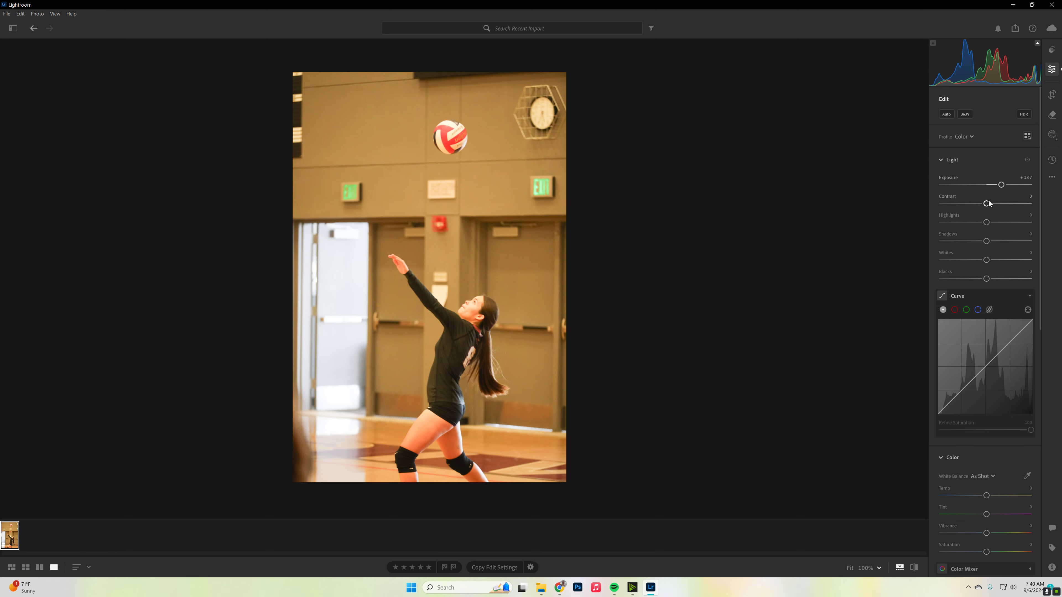
- Set Highlights to -100, Shadows to -12, Whites to -50, Blacks to +1 and Contrast to +46
click(458, 320)
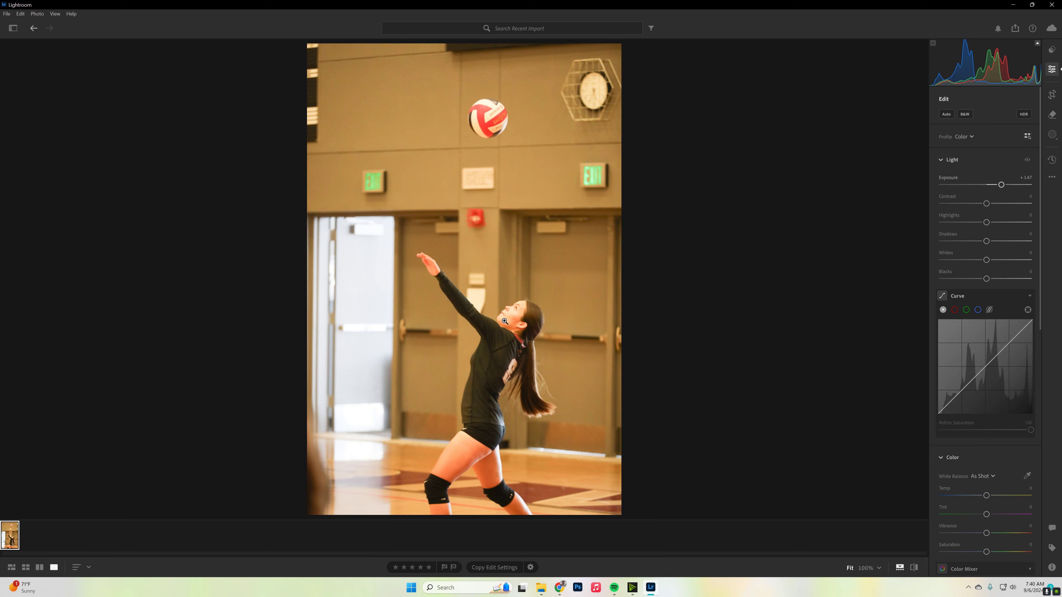
click(518, 322)
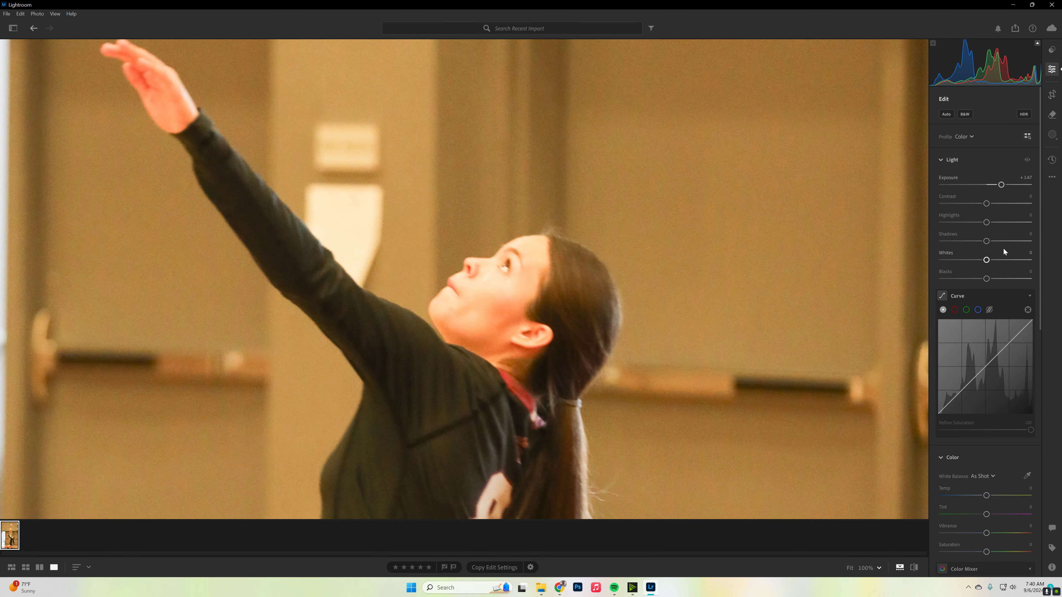
drag(986, 223, 986, 279)
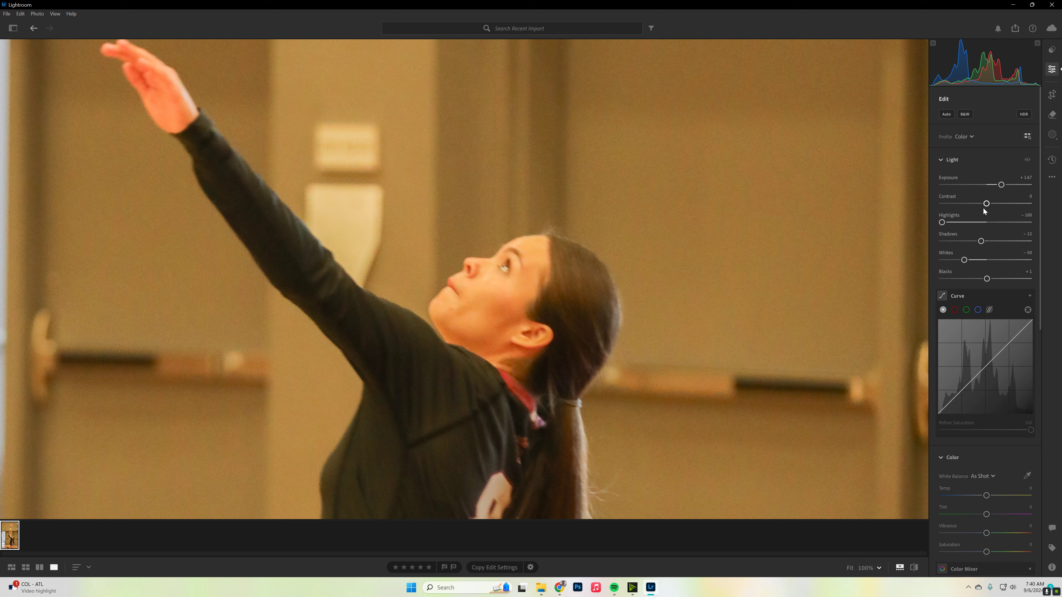
drag(986, 204, 1007, 205)
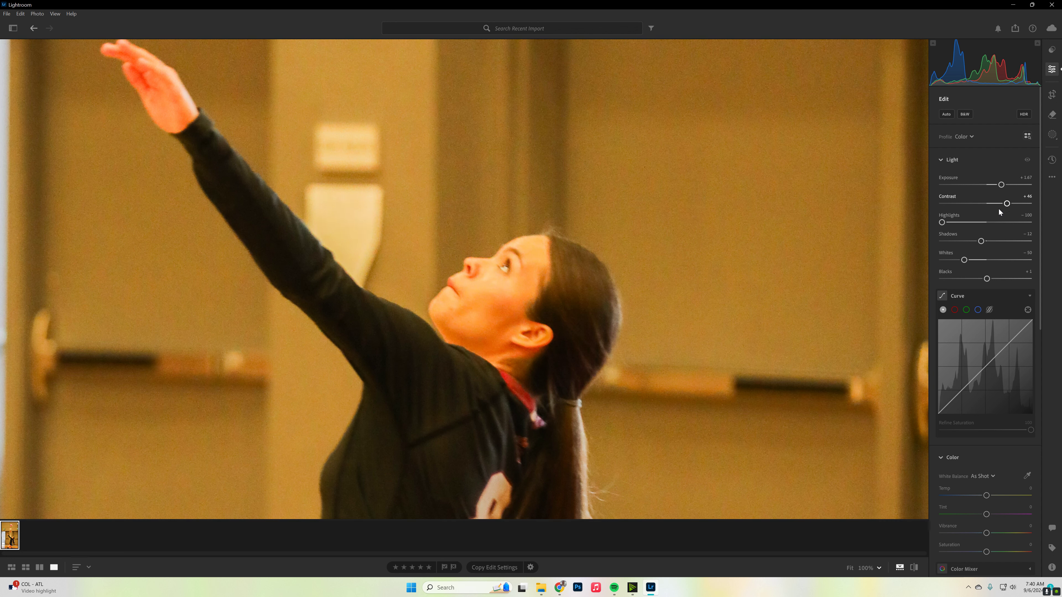
- Cool the photo's white balance by setting Temp to -30
scroll(969, 269, down, 5)
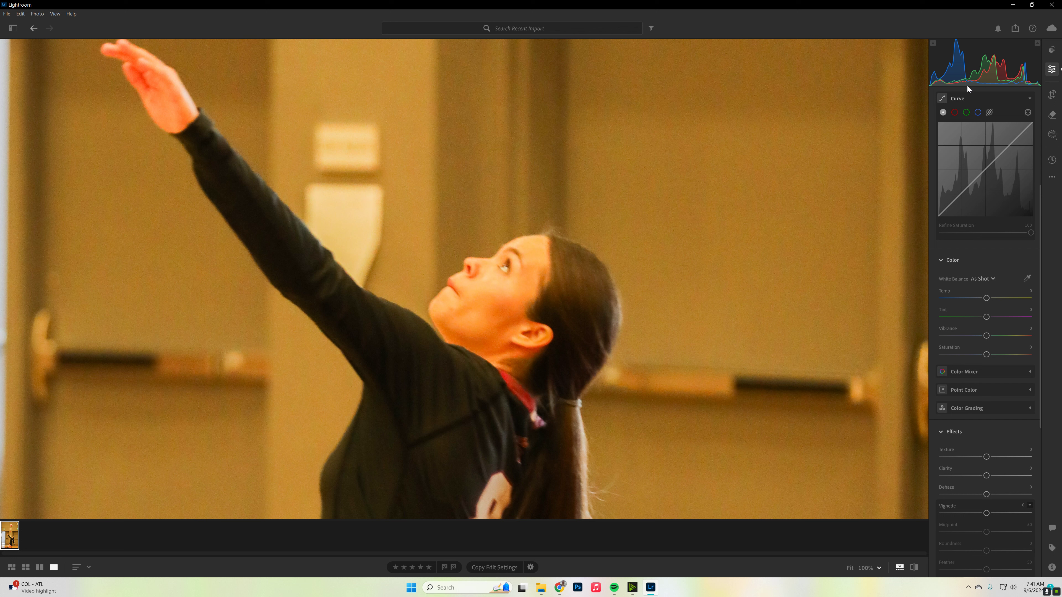
drag(986, 297, 972, 300)
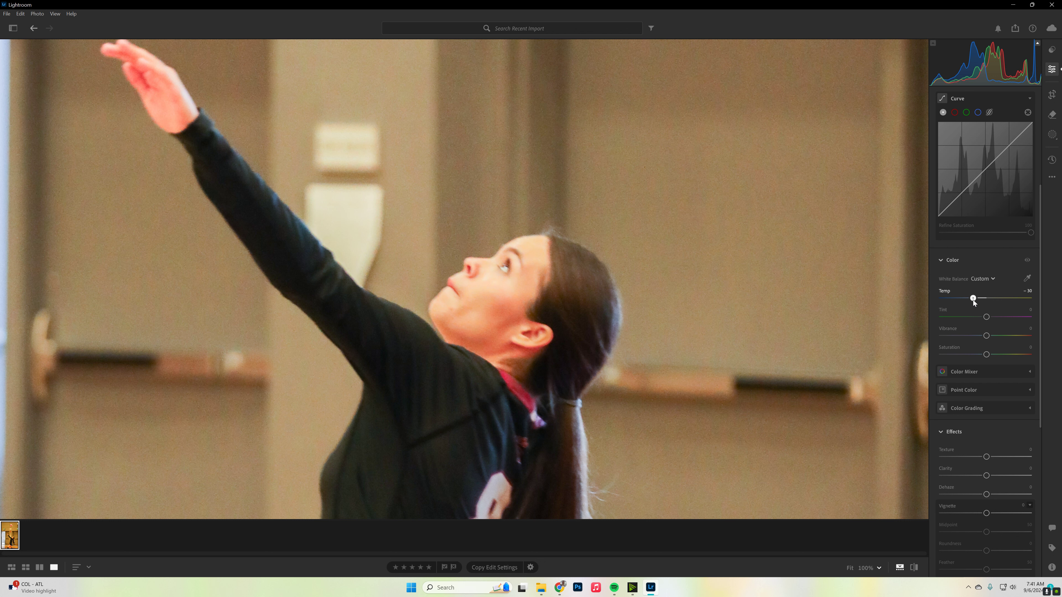
click(545, 247)
click(563, 293)
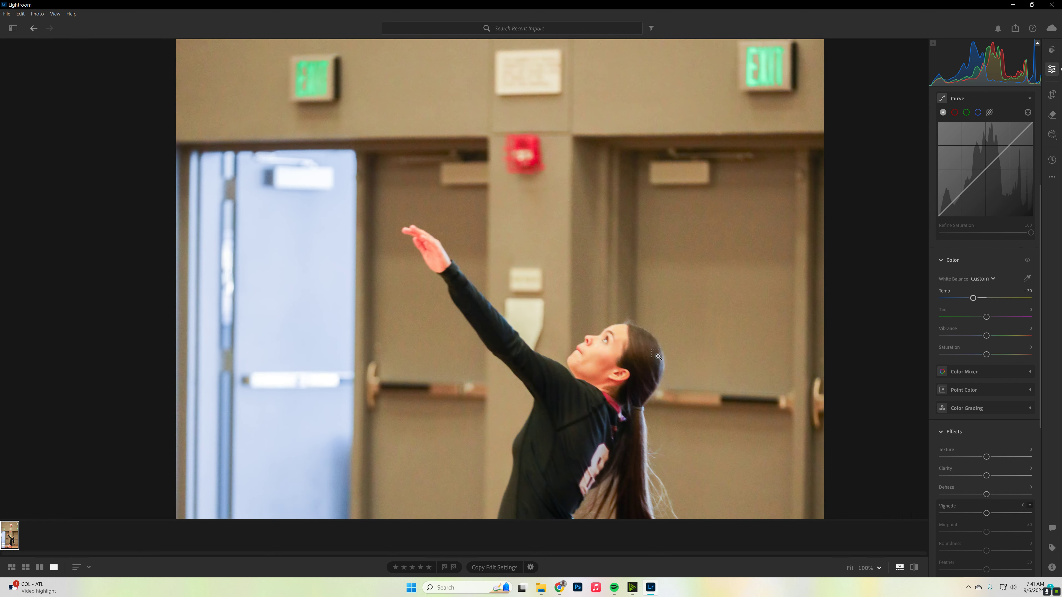
- Try the maximum manual noise reduction by setting Luminance to 100 while viewing the player's face closely
click(674, 386)
click(642, 279)
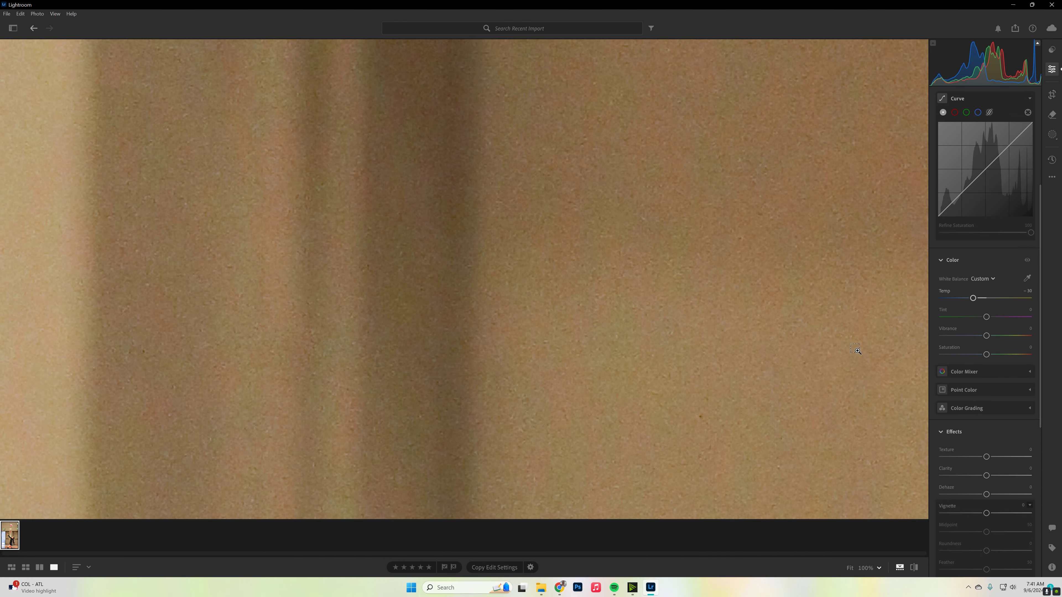
scroll(734, 356, down, 3)
scroll(958, 358, down, 6)
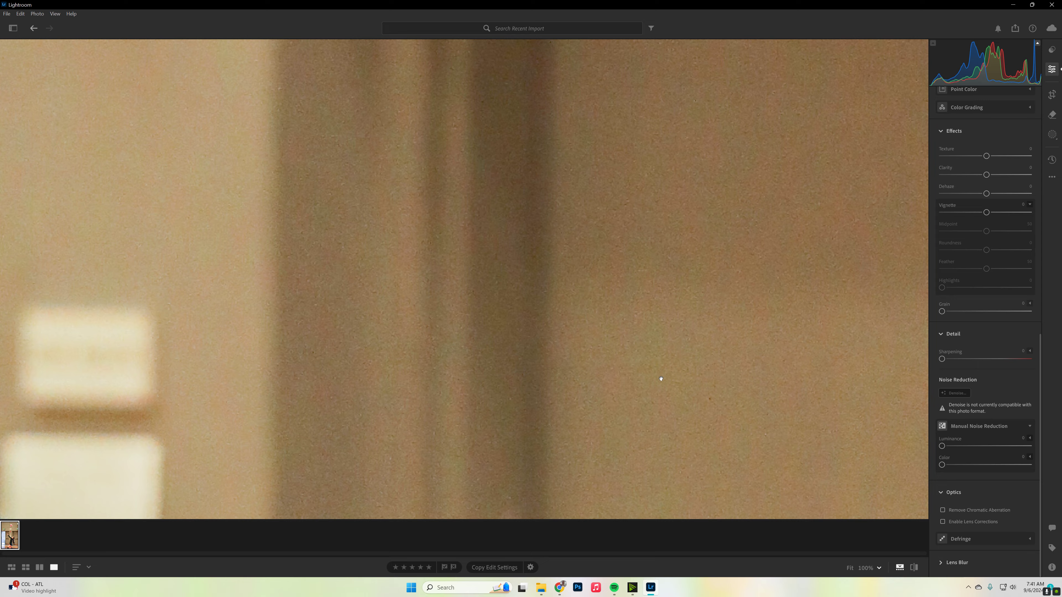
scroll(557, 366, down, 10)
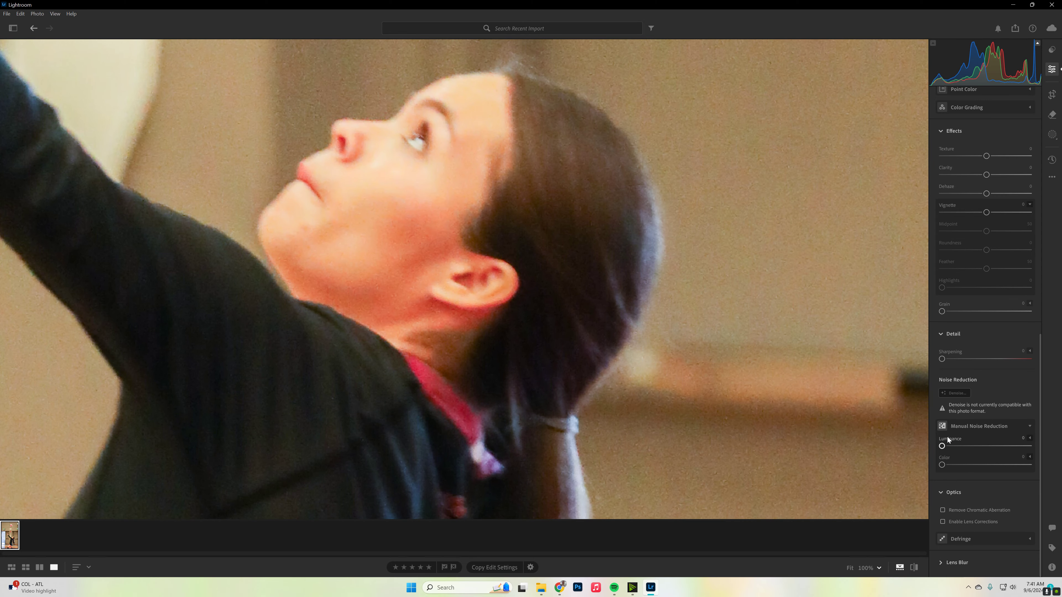
drag(946, 447, 1030, 446)
scroll(748, 247, up, 5)
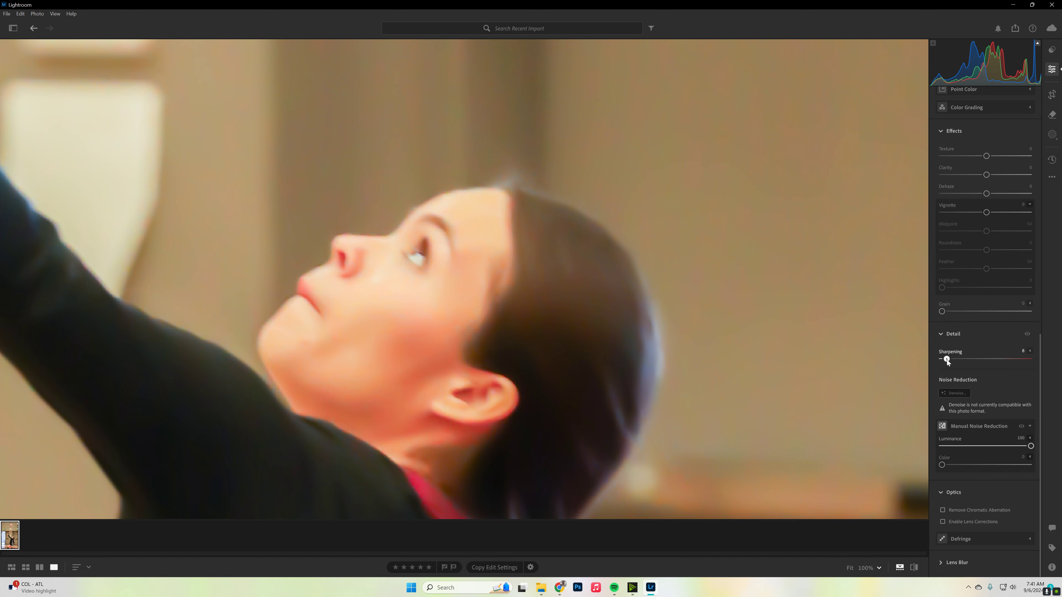
- Set Sharpening to 37 and the manual noise reduction Luminance to 37
drag(1020, 354, 997, 354)
drag(1032, 448, 973, 447)
drag(998, 359, 968, 360)
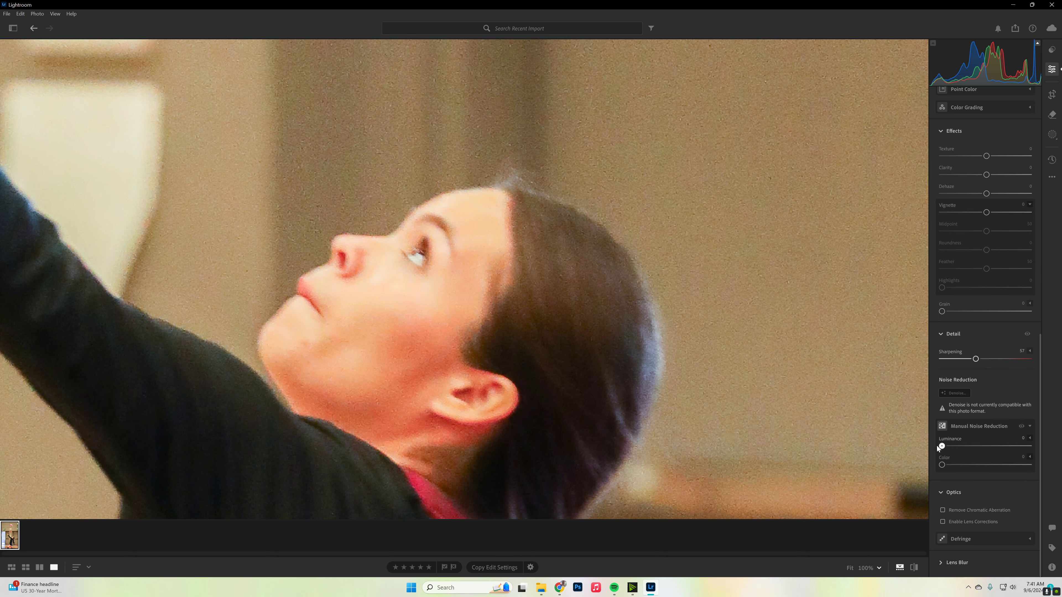
drag(1031, 446, 955, 442)
drag(640, 214, 614, 303)
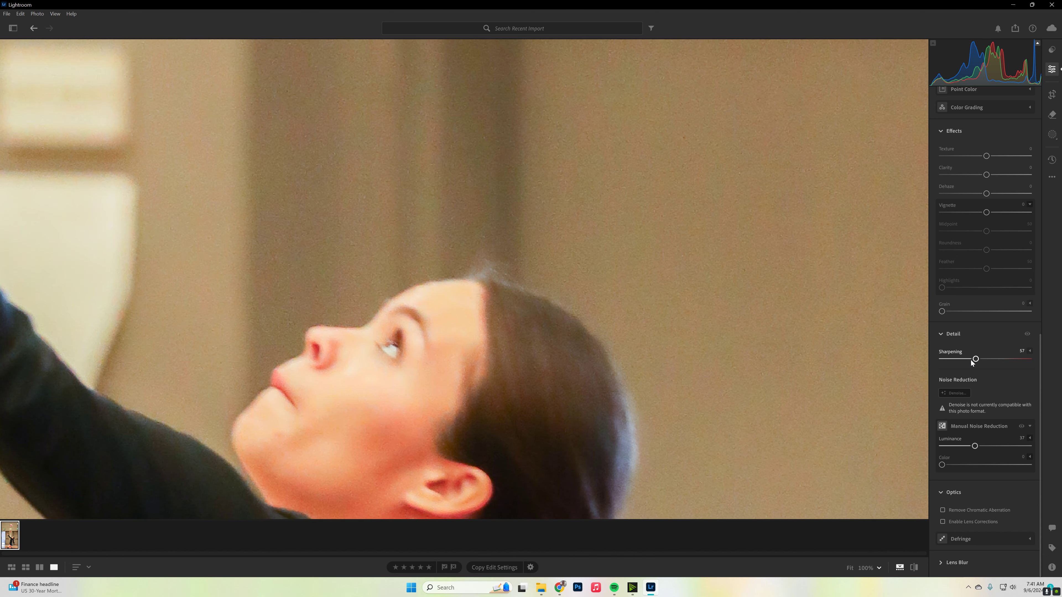
- Compare the edited photo with the original and examine the whole picture
click(914, 567)
click(914, 567)
click(224, 210)
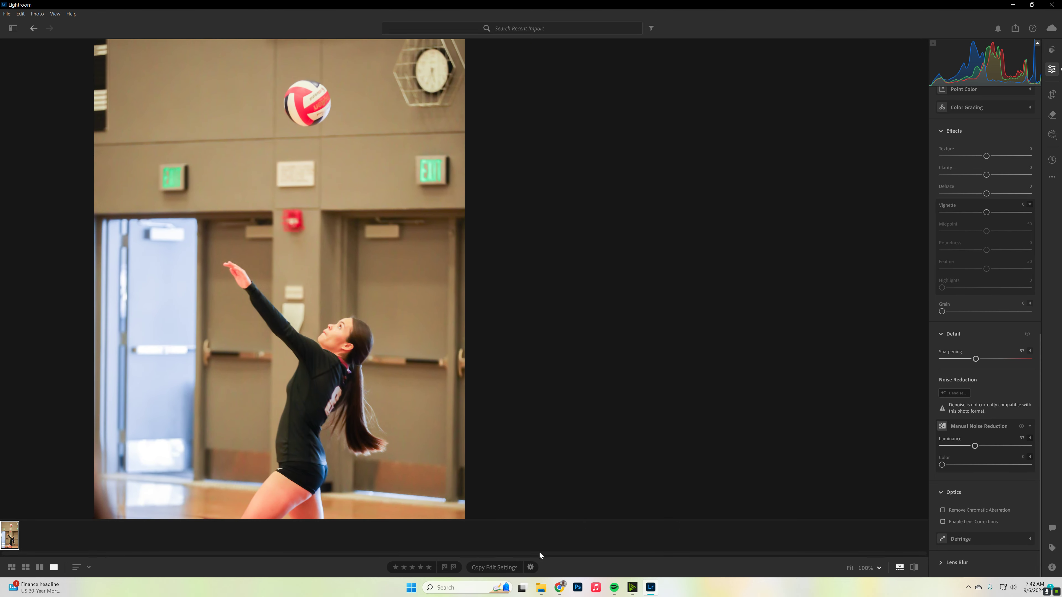
- Alternate between the original and the edited version of the photo several times to judge the overall edit
click(914, 567)
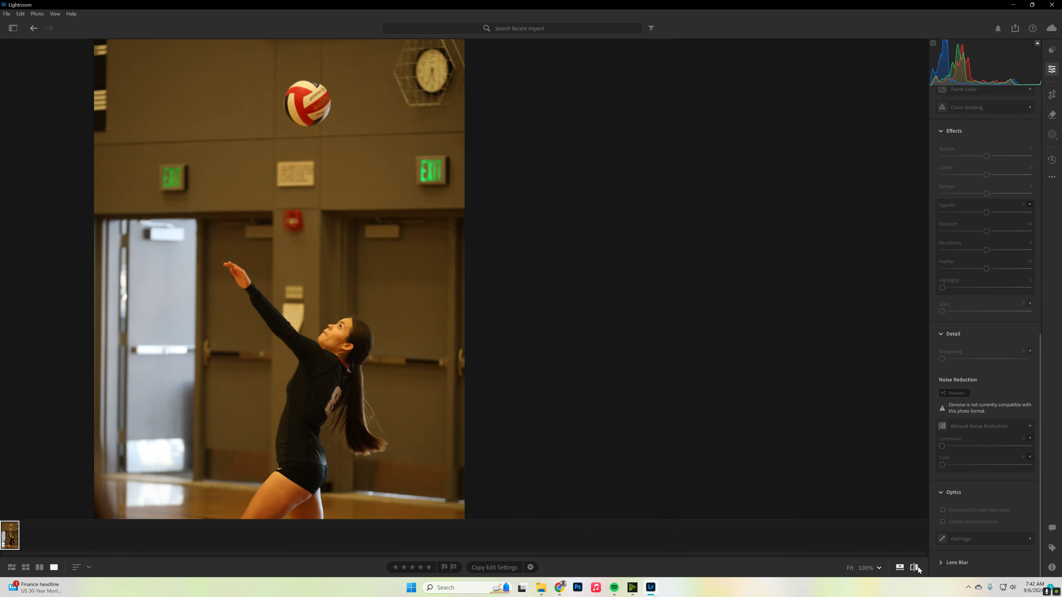
click(915, 567)
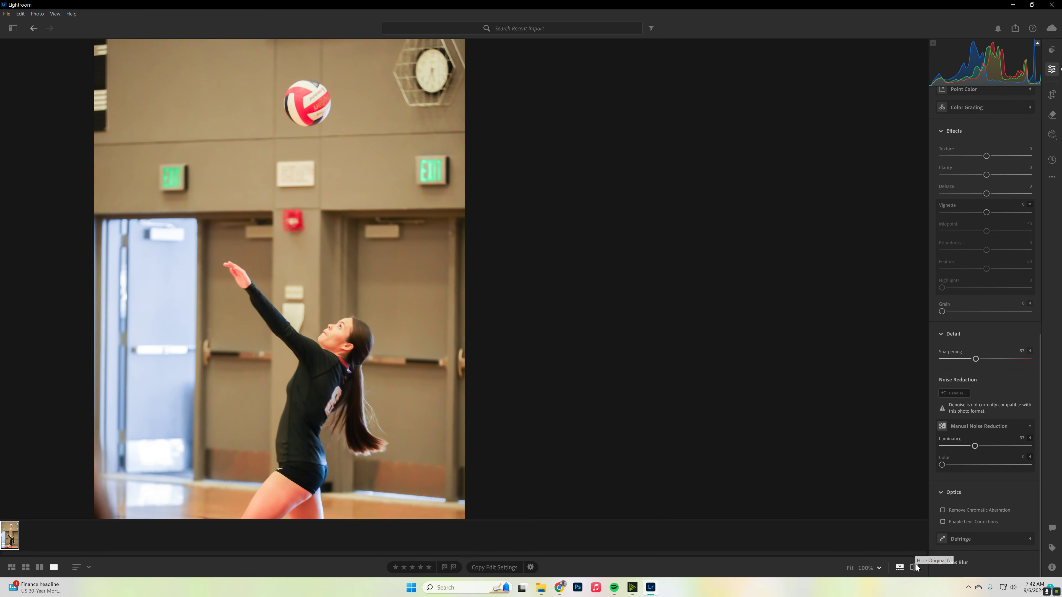
click(915, 568)
click(915, 567)
click(915, 568)
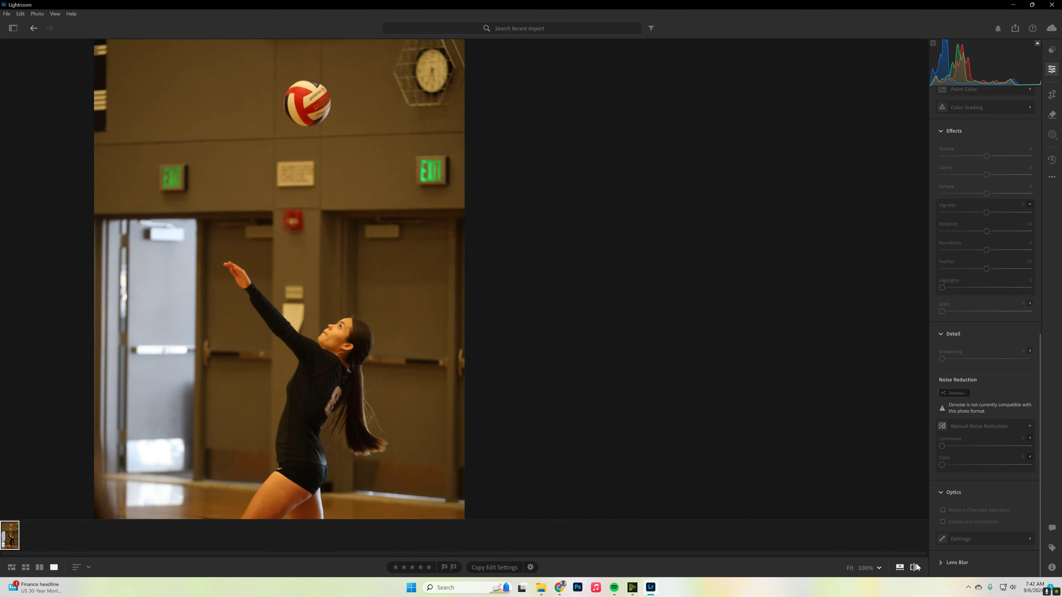
click(915, 568)
- Reduce the photo's Exposure to +1.33
drag(411, 366, 423, 238)
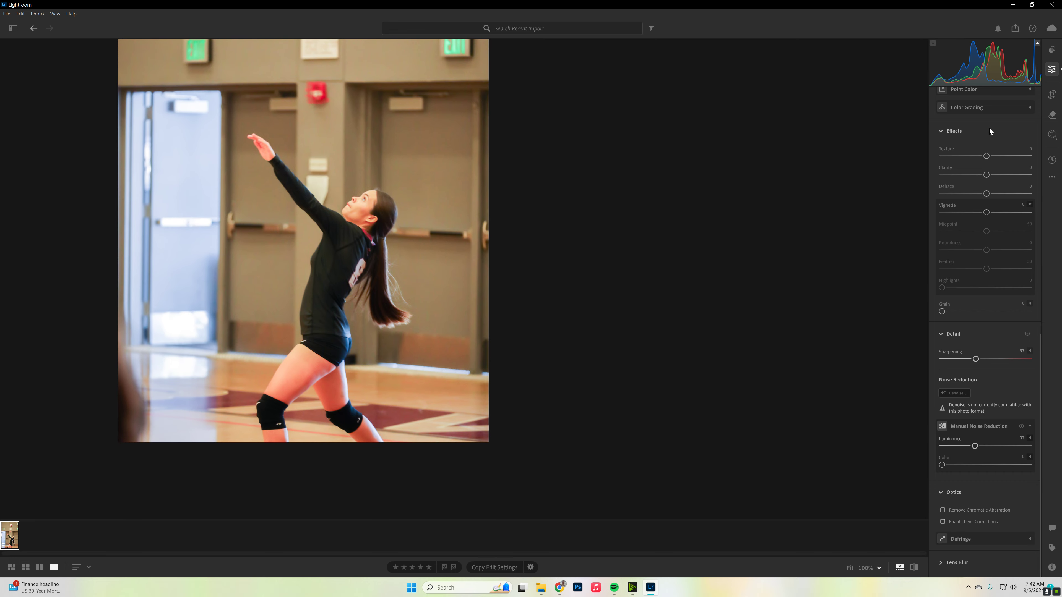
scroll(987, 280, up, 6)
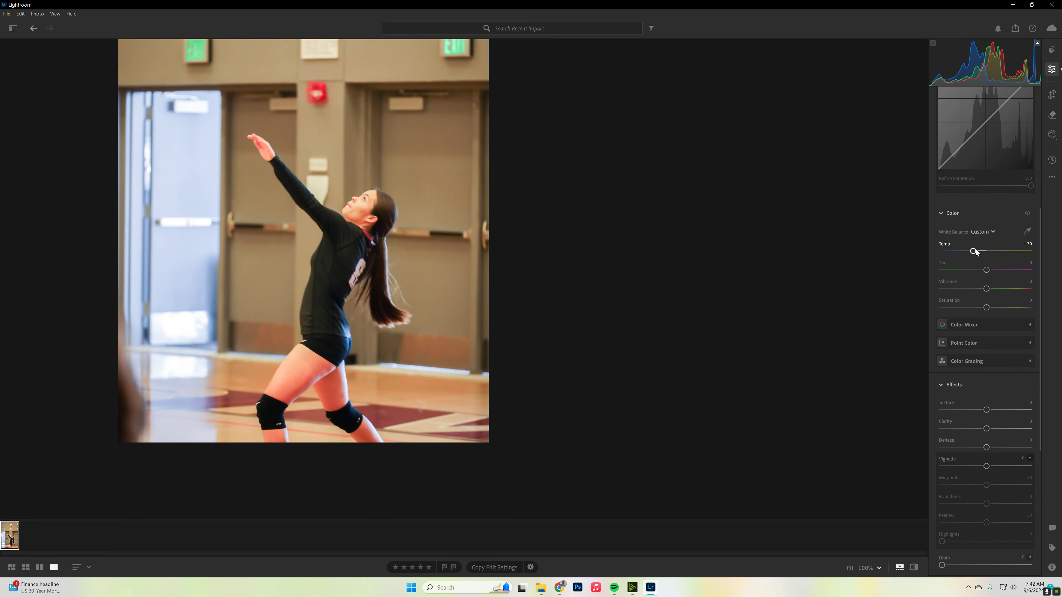
scroll(987, 260, up, 6)
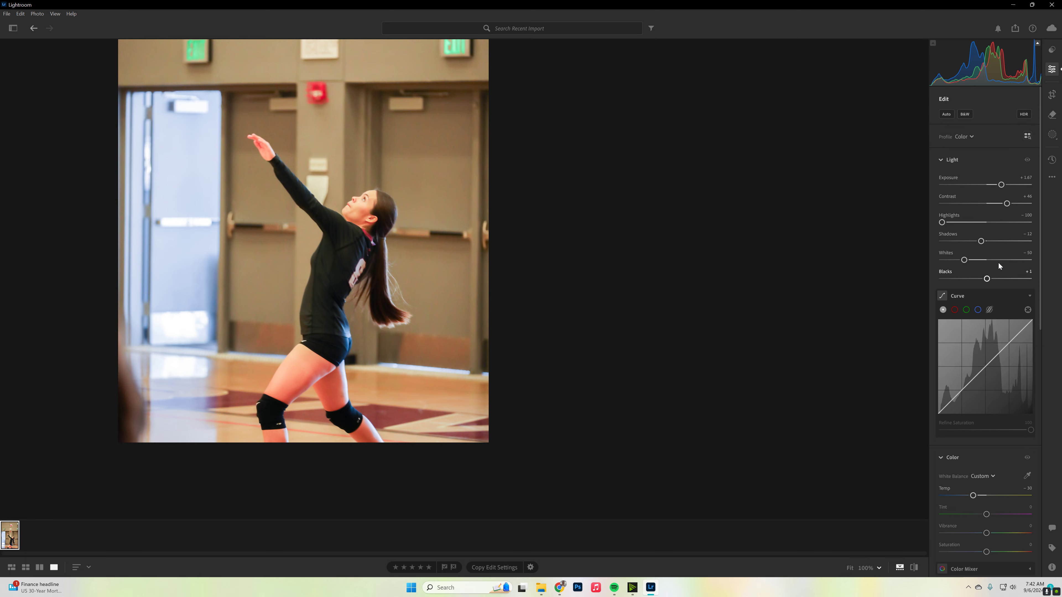
drag(1002, 185, 999, 185)
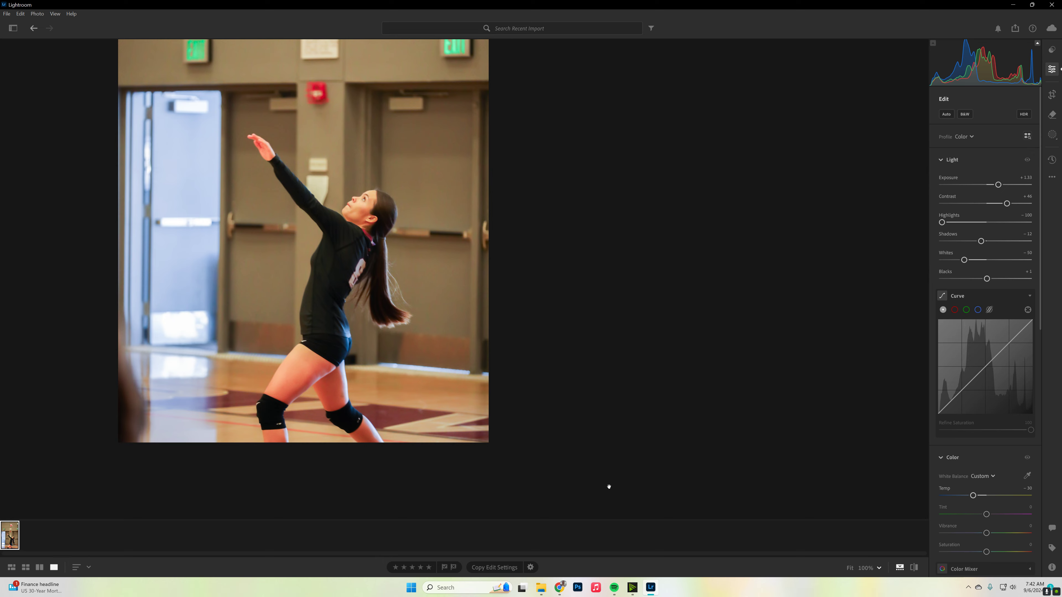
- Start exporting the edited photo as a full-size JPG with the custom name Senior Photo 2024
click(7, 13)
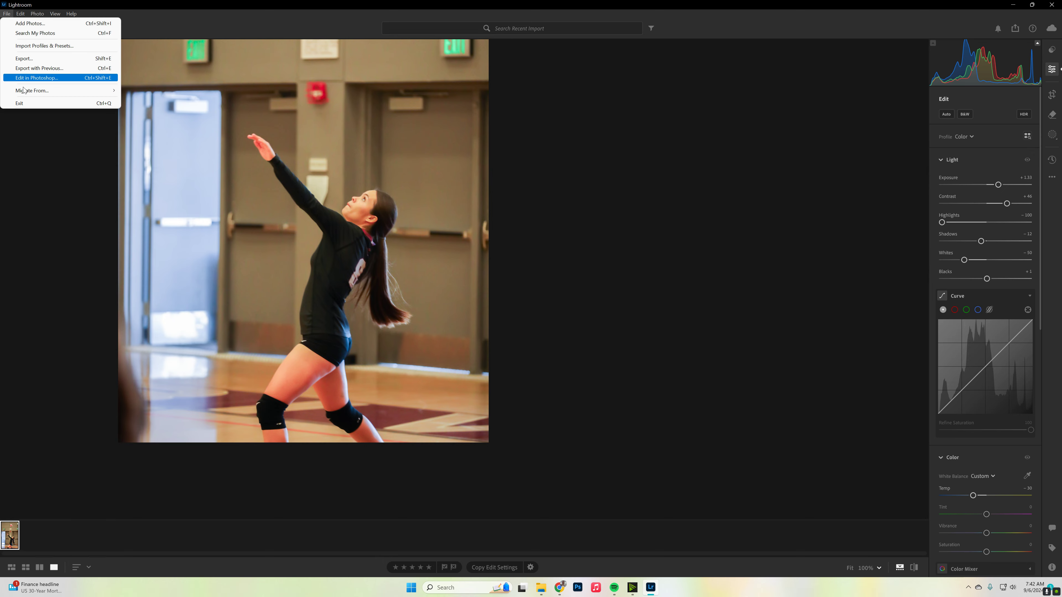
click(23, 59)
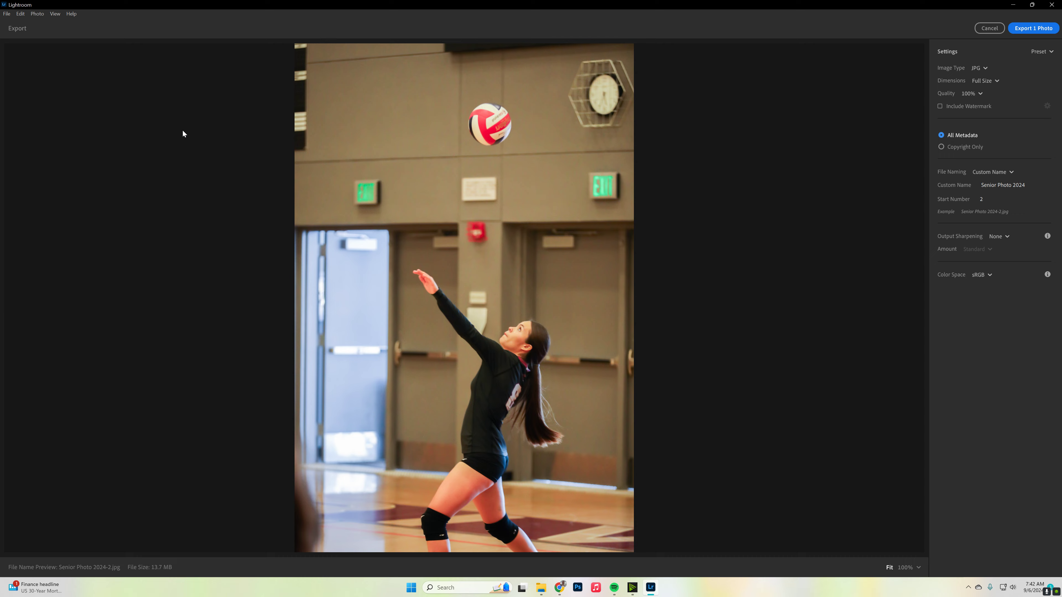
click(10, 15)
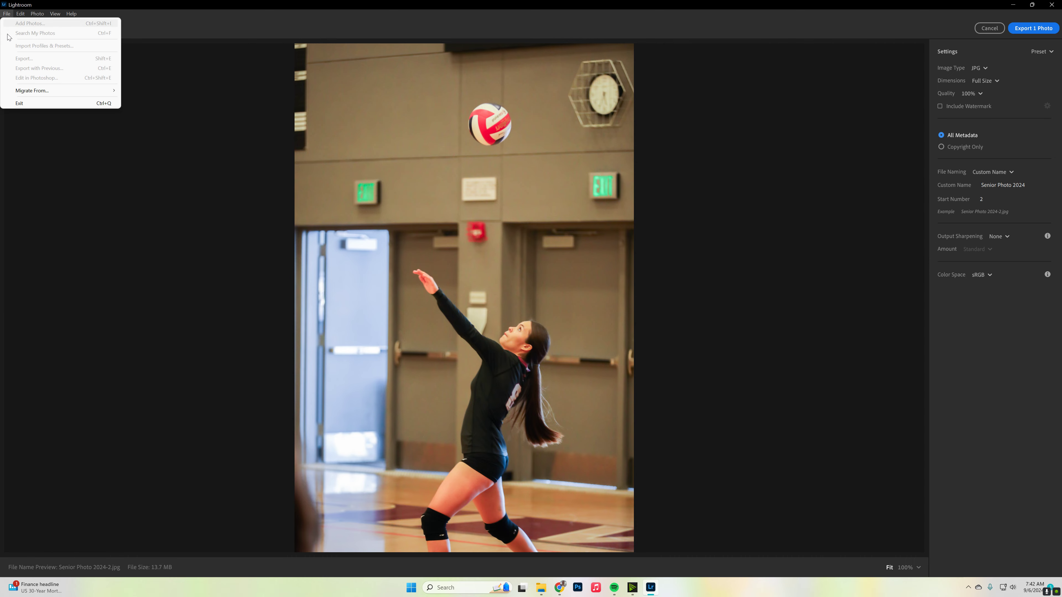
click(152, 61)
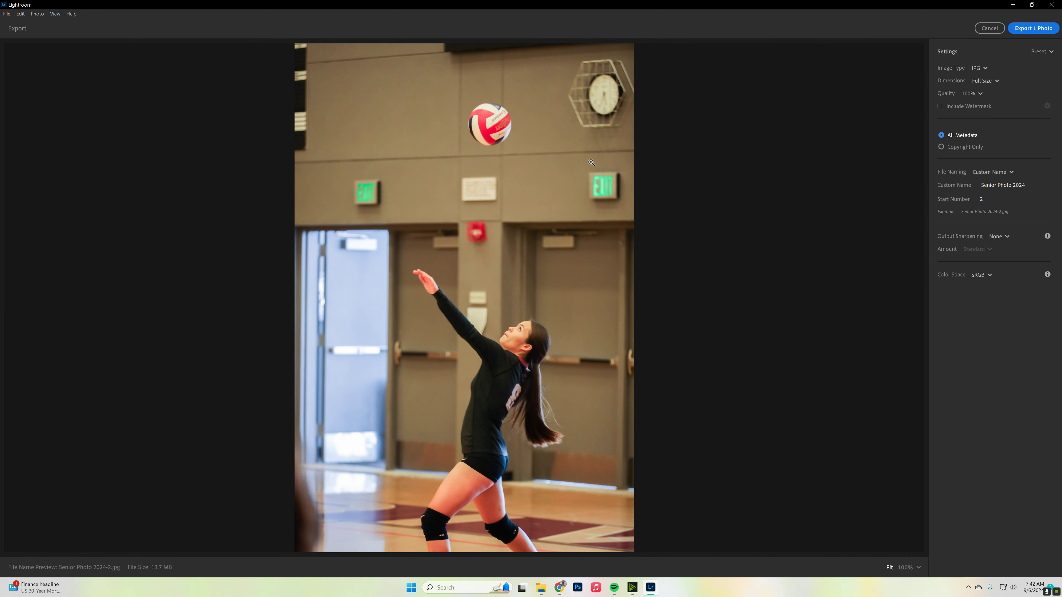
click(1028, 28)
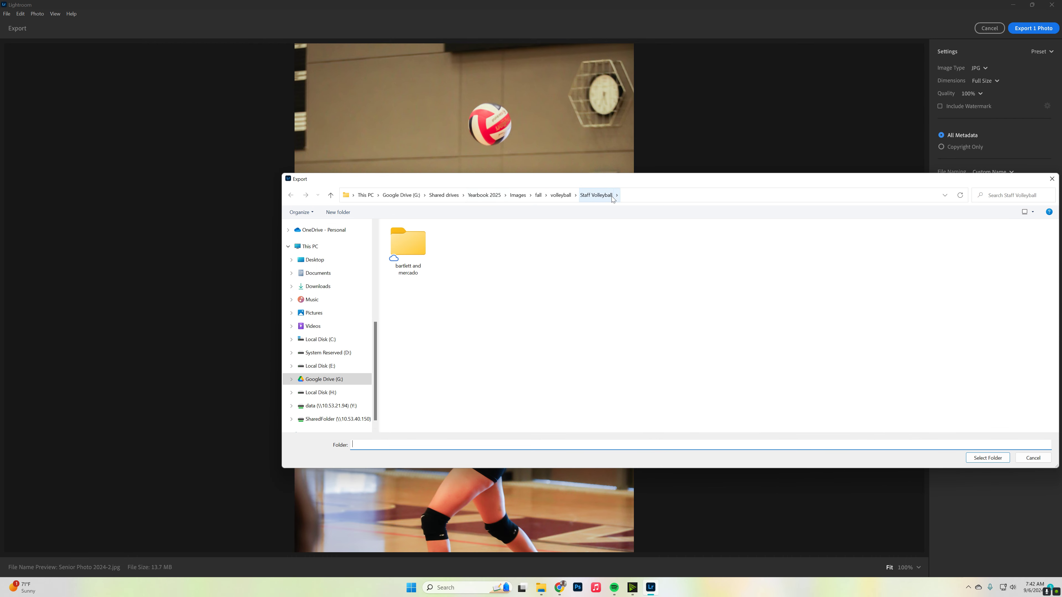
- Save the export in the JV folder inside volleyball > Game 1
click(565, 196)
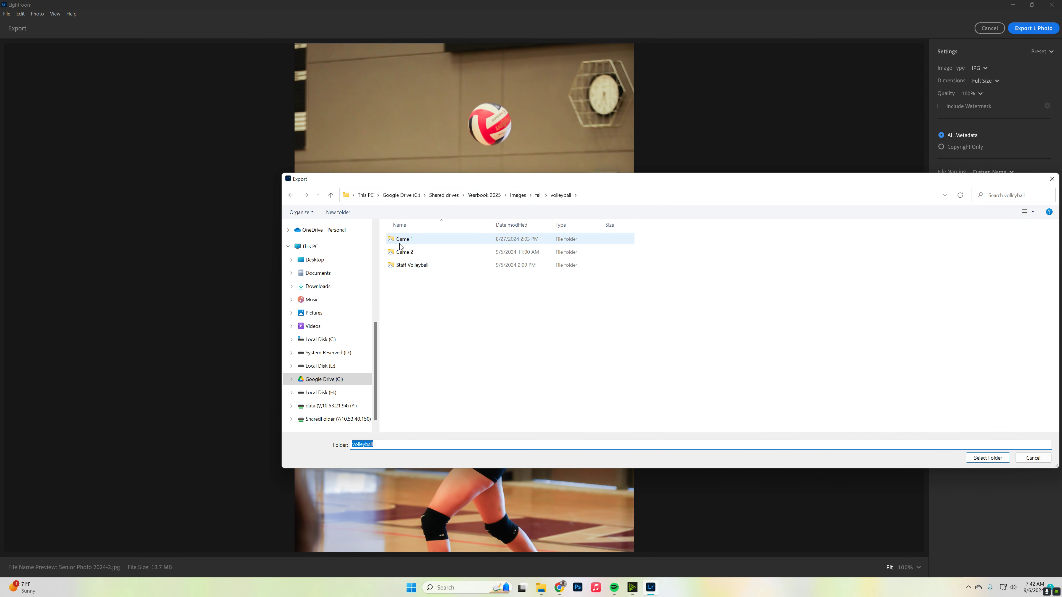
double_click(401, 239)
click(400, 247)
double_click(400, 246)
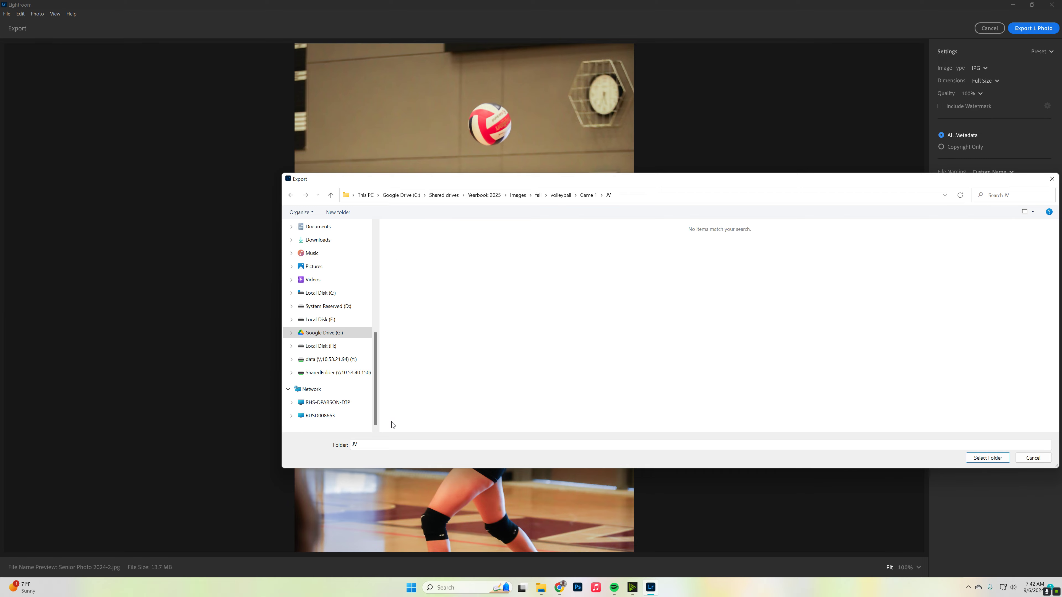
click(984, 459)
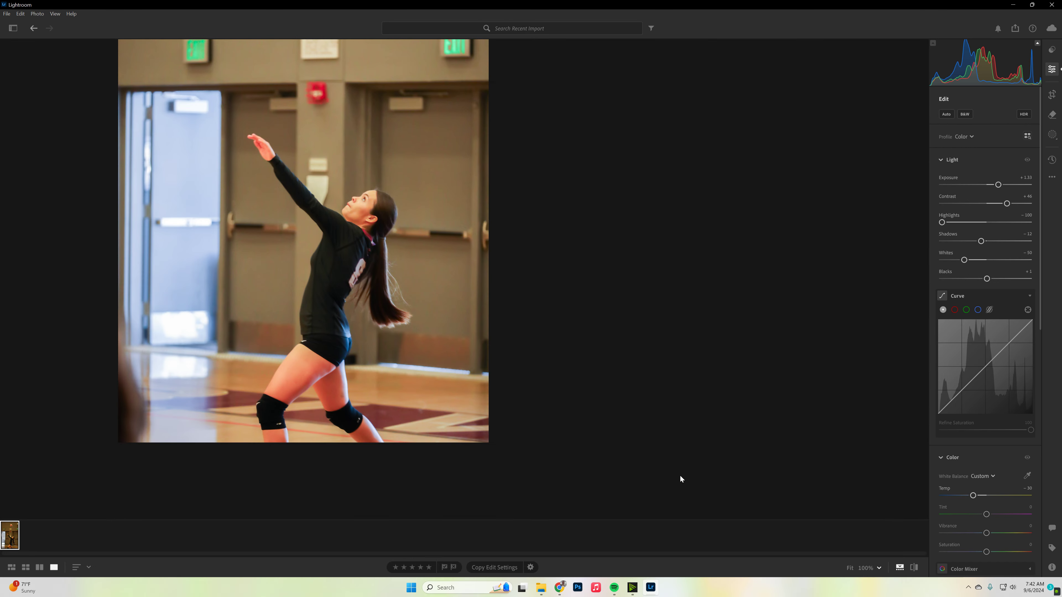
- Switch to File Explorer and open the exported Senior Photo 2024-2.jpg from the JV folder in its own viewer window
click(542, 588)
scroll(529, 405, down, 15)
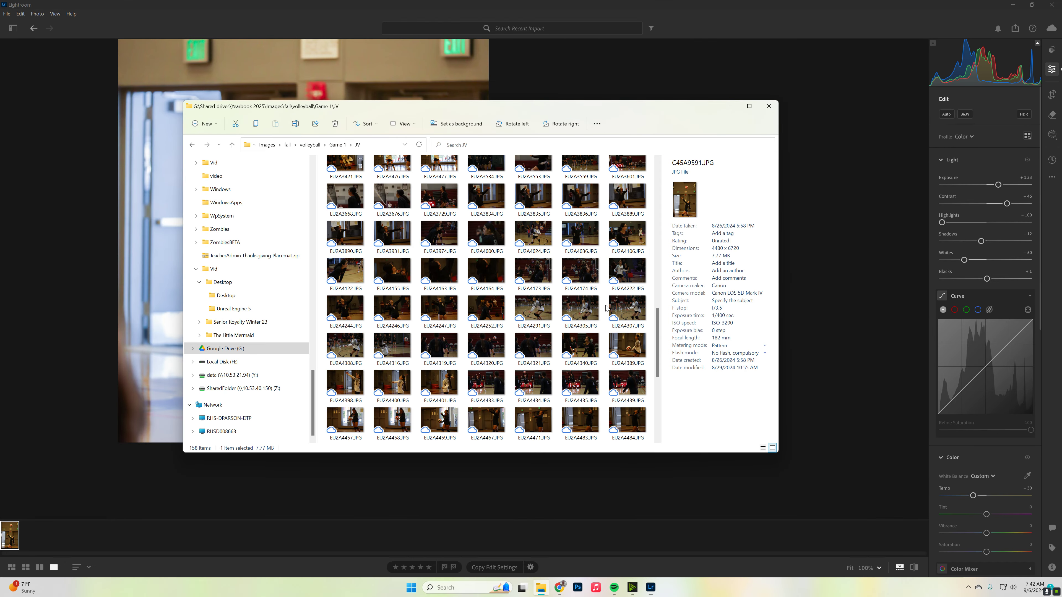
click(529, 405)
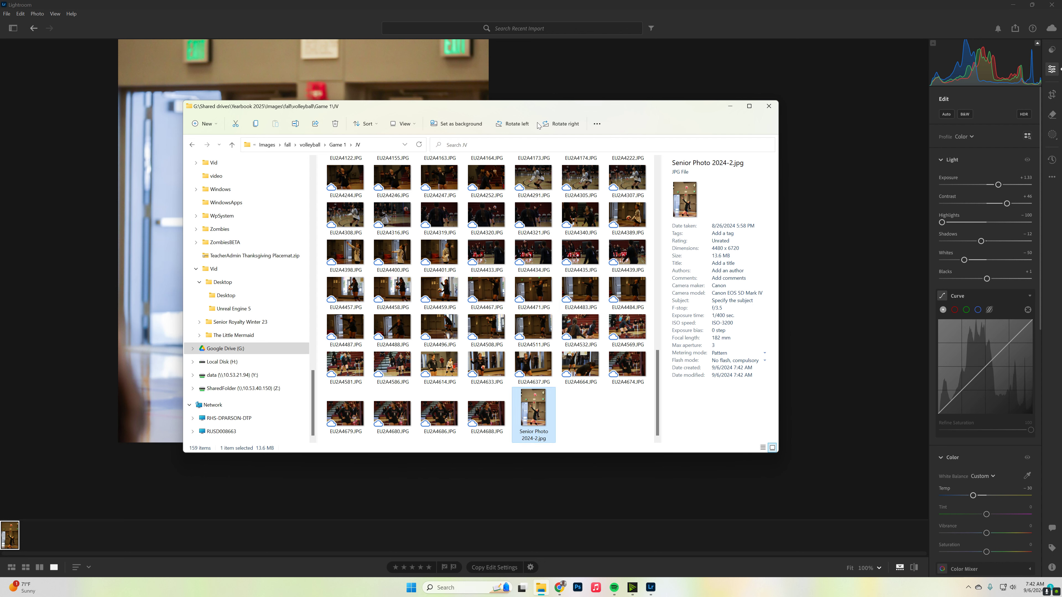
key(Return)
drag(579, 143, 668, 141)
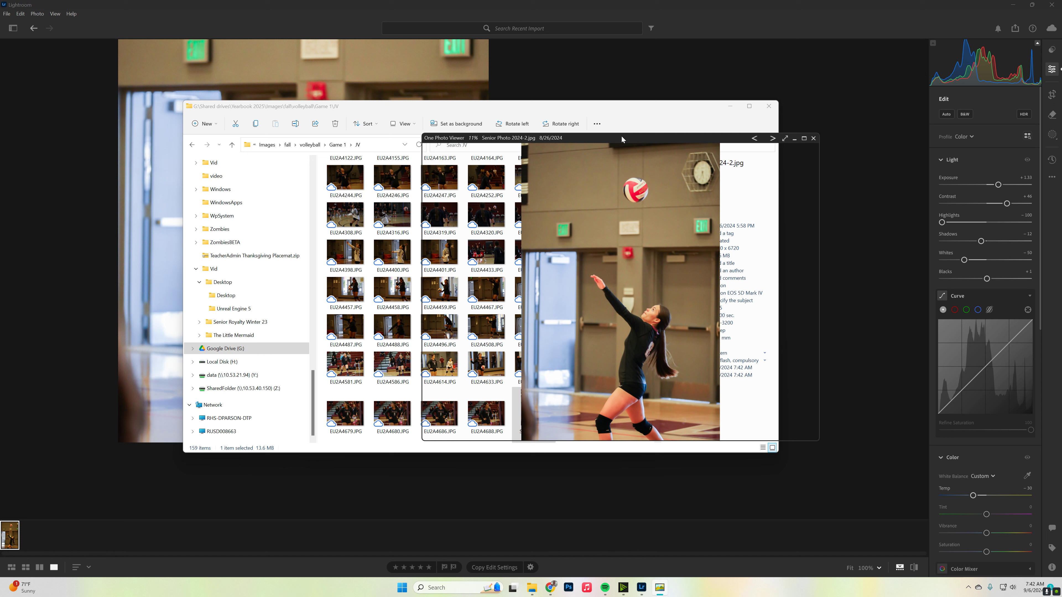
- Open the original C45A9591.JPG from the JV folder in a second viewer window and minimize File Explorer
click(461, 111)
scroll(531, 331, up, 5)
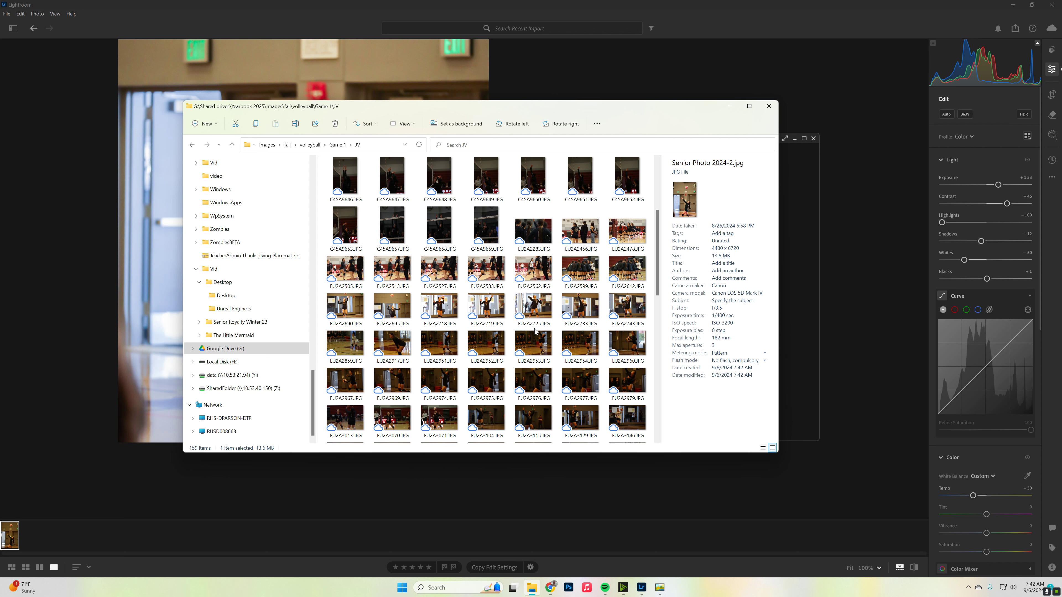
scroll(570, 330, up, 4)
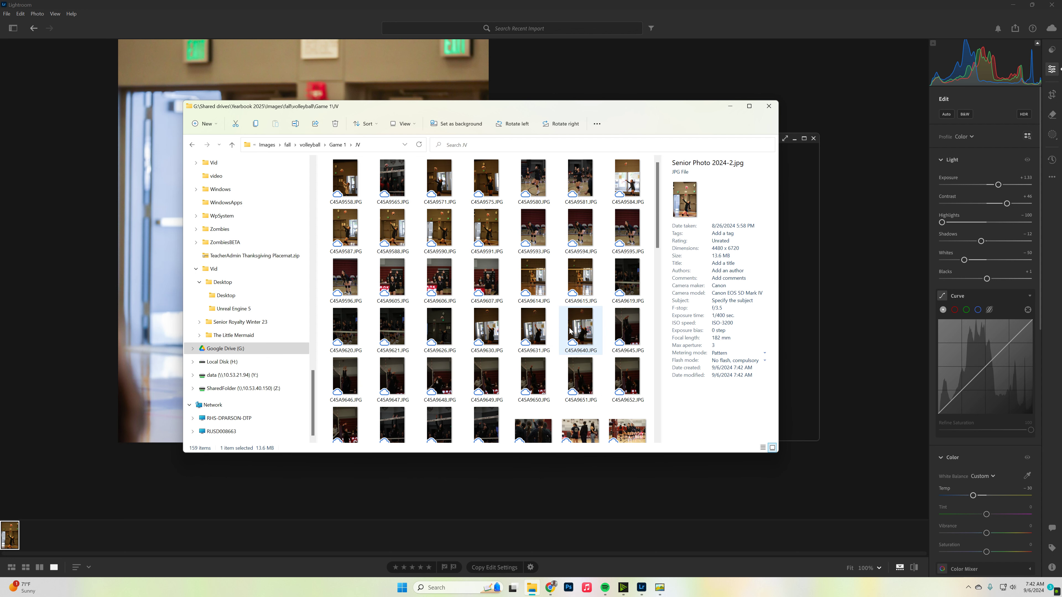
double_click(502, 226)
click(729, 106)
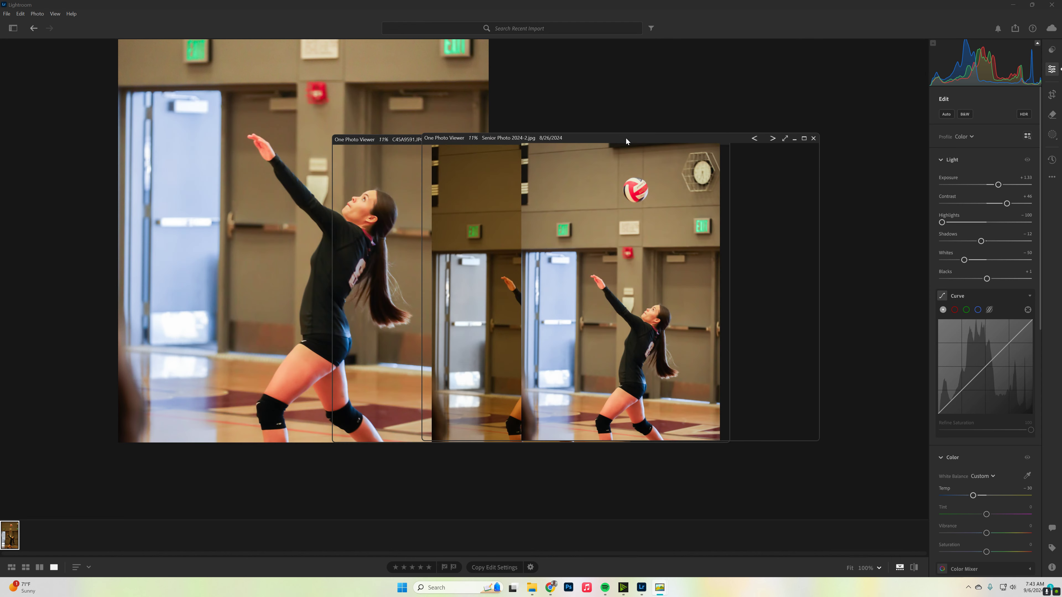
- Arrange the two viewer windows side by side to compare the original photo with the exported edit
drag(521, 140, 593, 140)
drag(480, 139, 326, 134)
drag(630, 138, 529, 132)
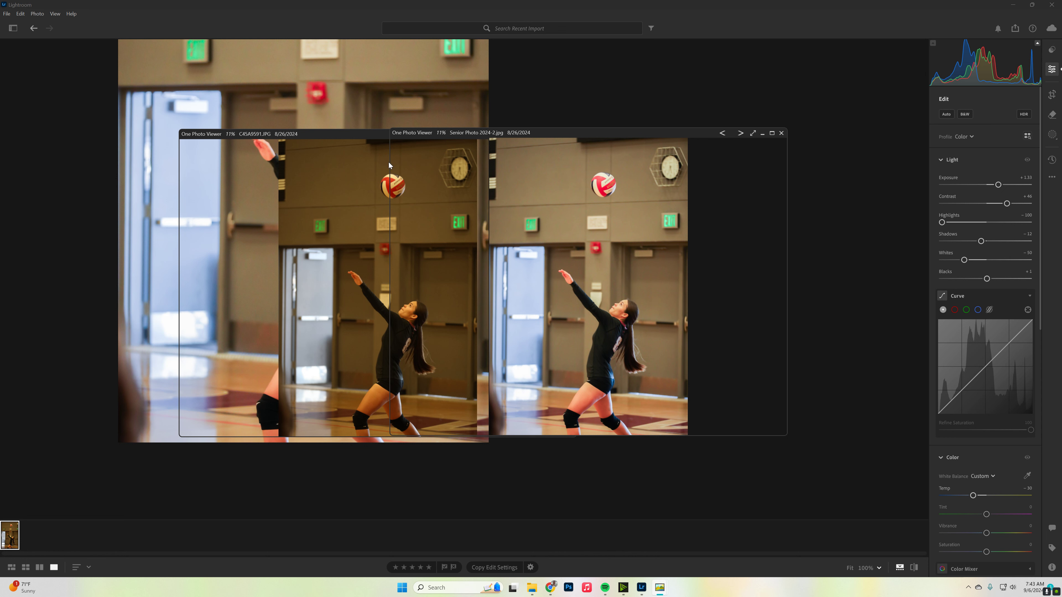
drag(389, 162, 581, 179)
drag(635, 137, 538, 134)
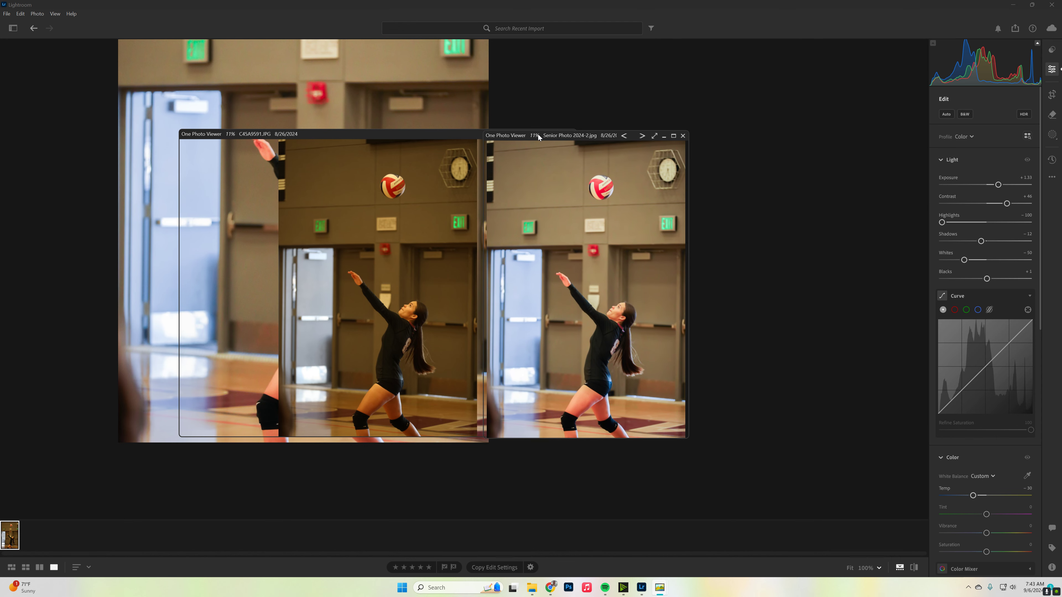